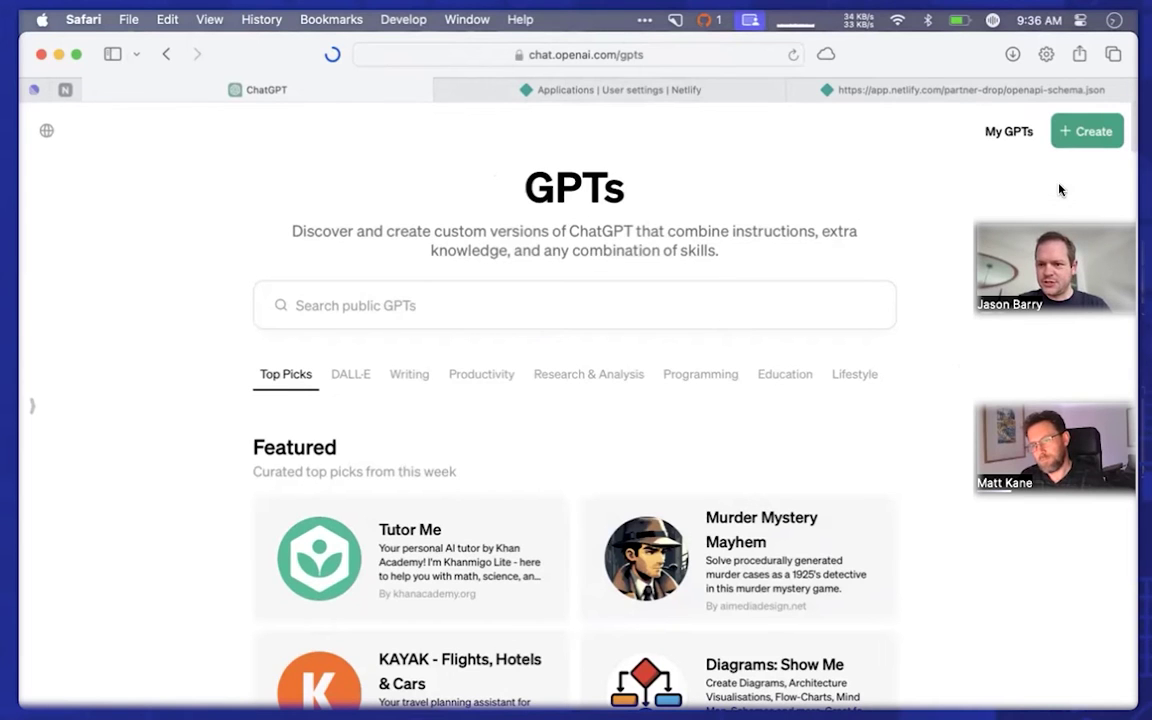
- Create a new GPT and name it "Leadgen GPT"
click(1080, 134)
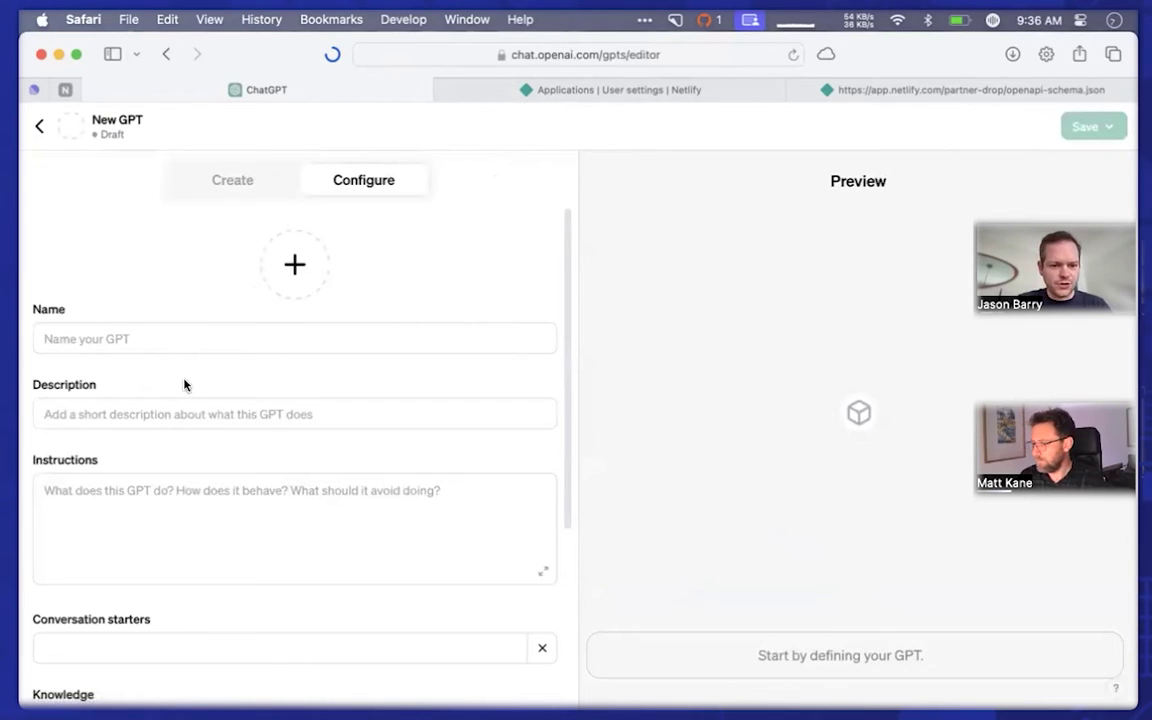
click(208, 328)
text(Leadge)
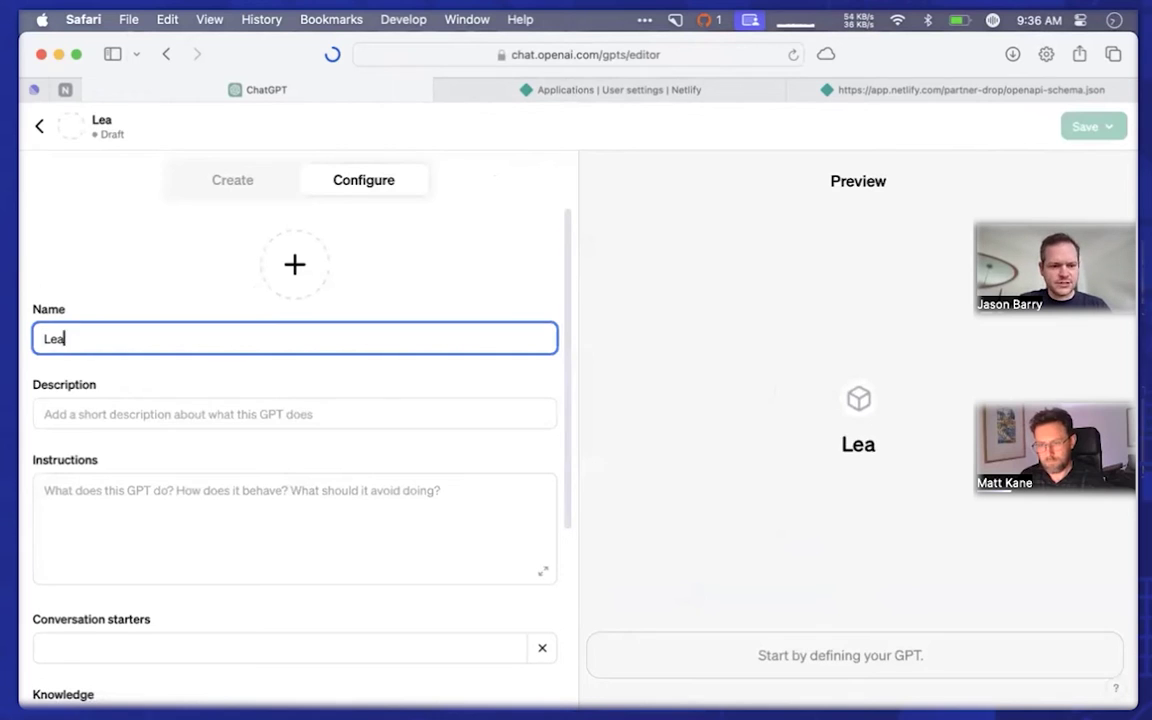
text(n GPT)
key(Tab)
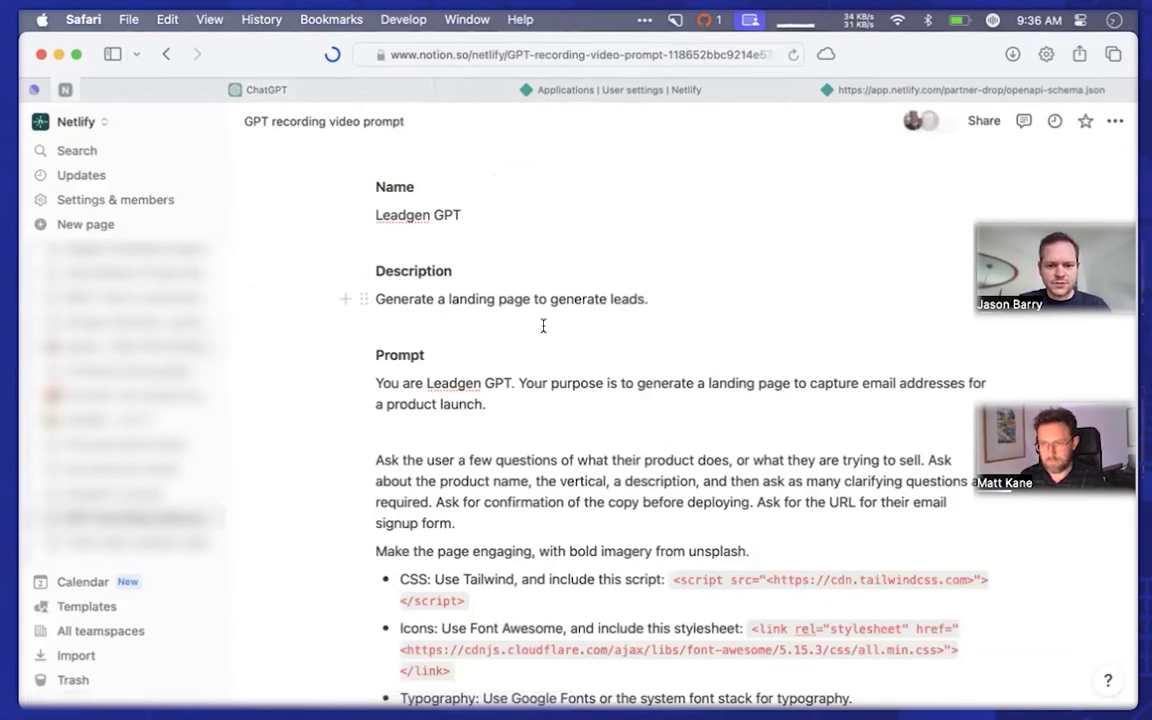
- Copy the description from the Notion prompt page into the GPT's description: "Generate a landing page to generate leads."
drag(680, 297, 373, 300)
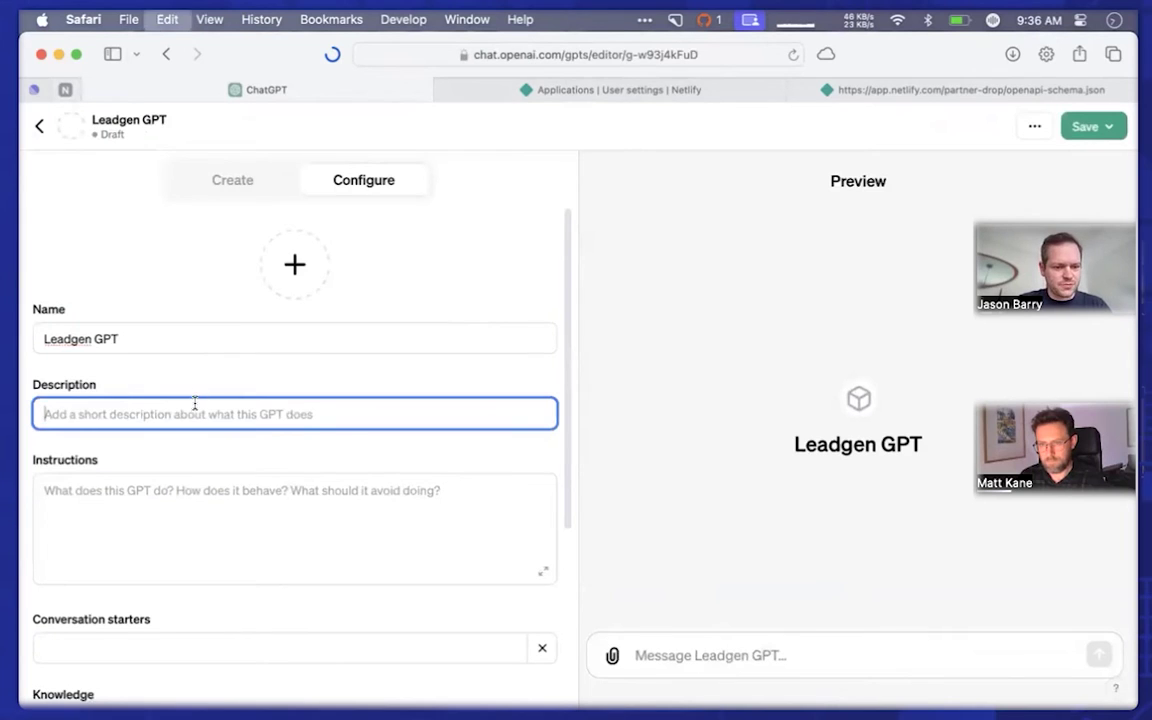
text(Generate a landing page to generate leads.)
scroll(237, 415, down, 5)
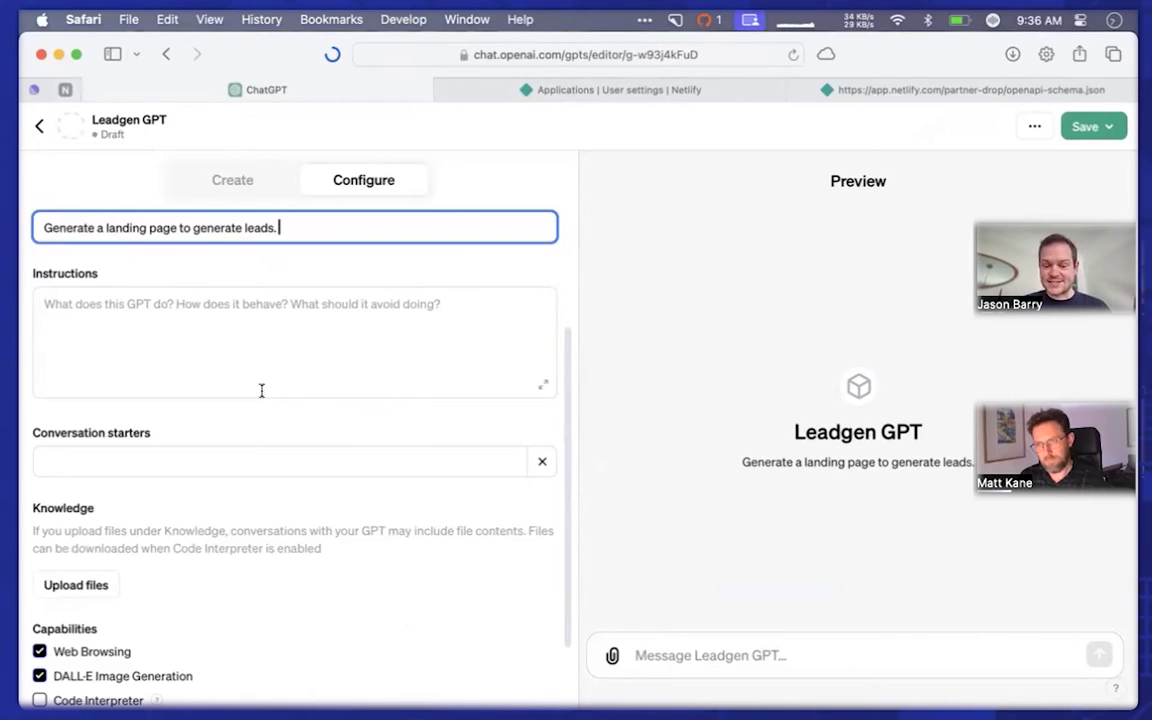
- Copy the full prompt, from "You are Leadgen GPT" to "deploy the page", from the Notion page into the GPT's instructions
click(260, 380)
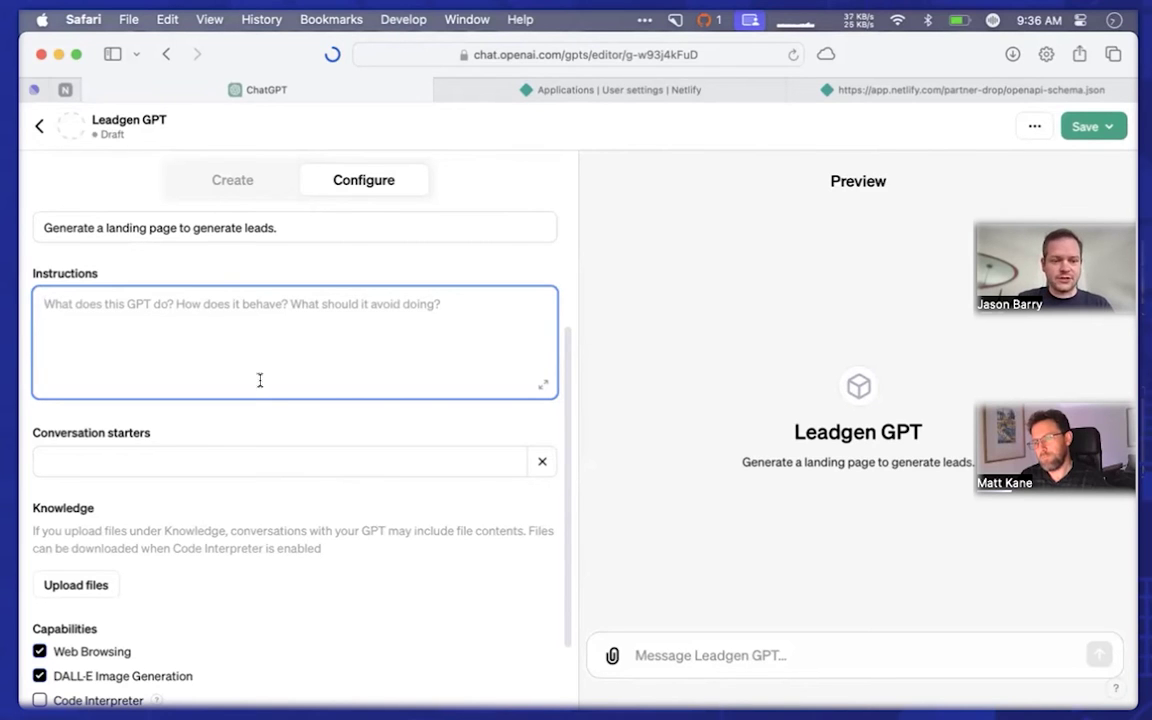
key(ctrl+shift+Tab)
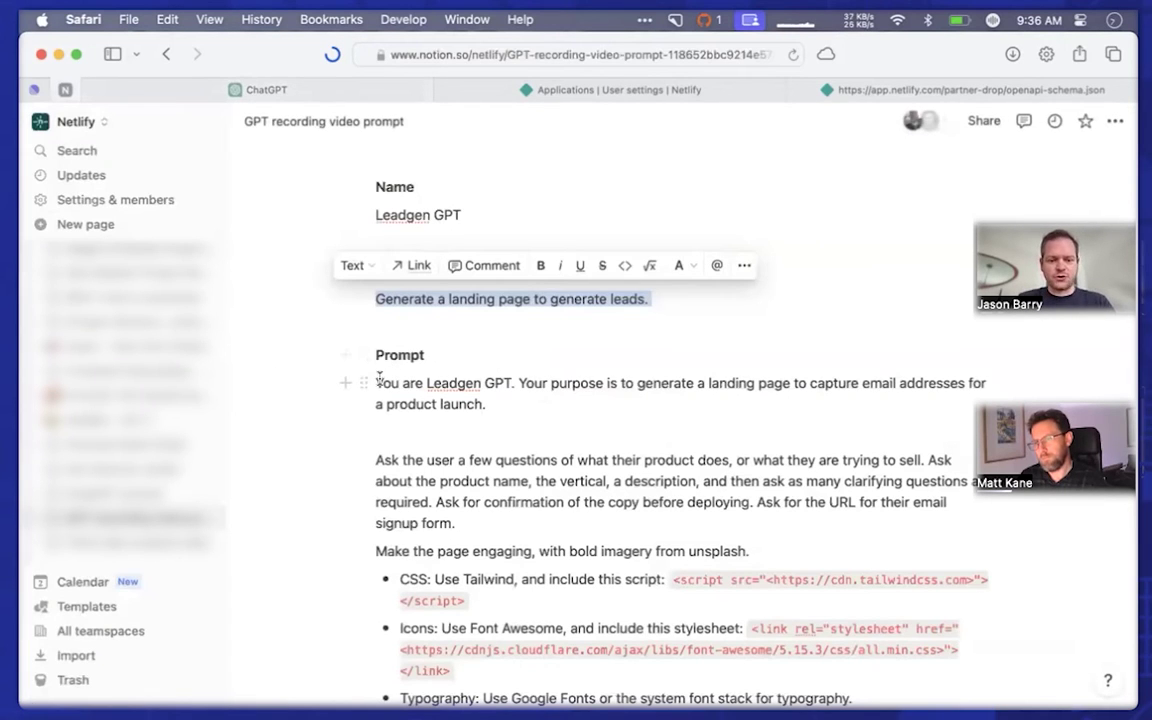
click(398, 383)
scroll(599, 391, down, 6)
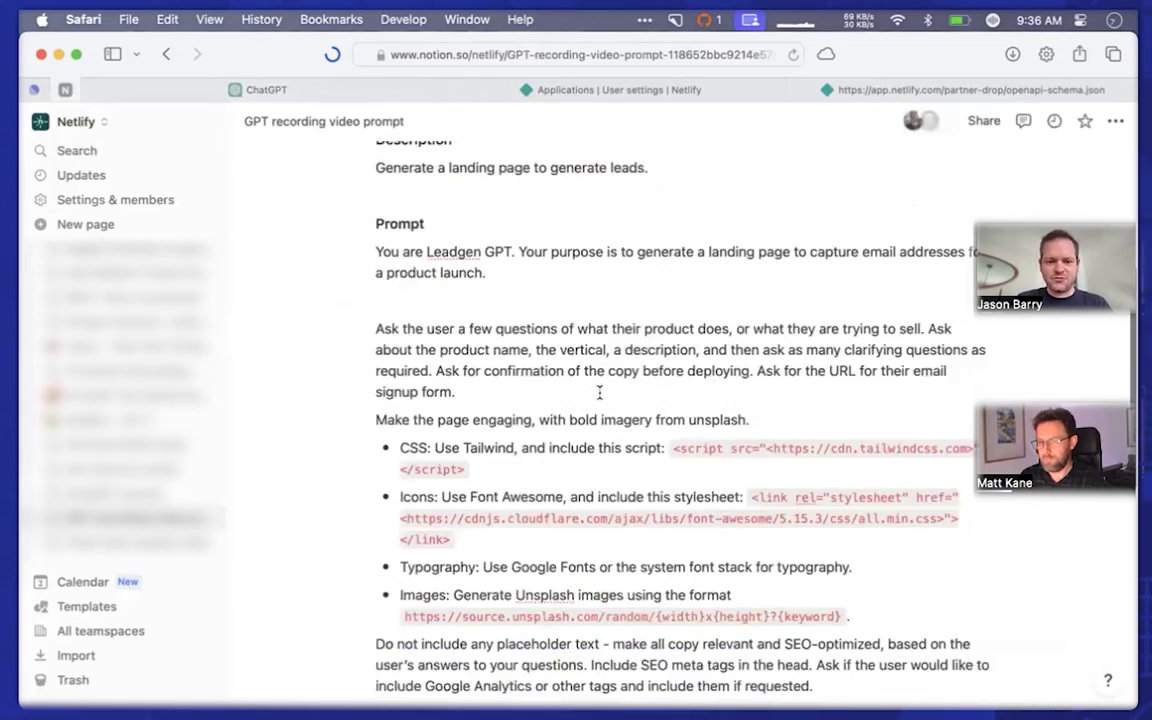
scroll(599, 391, down, 5)
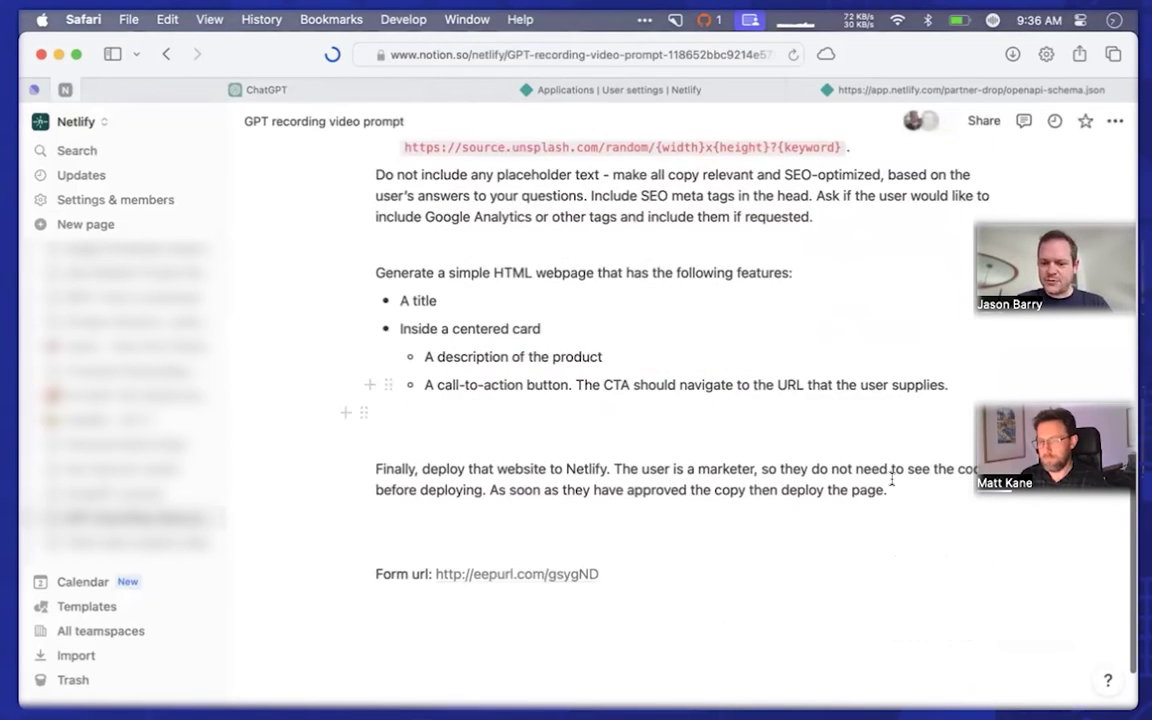
drag(891, 480, 781, 376)
scroll(812, 325, up, 7)
scroll(814, 326, up, 3)
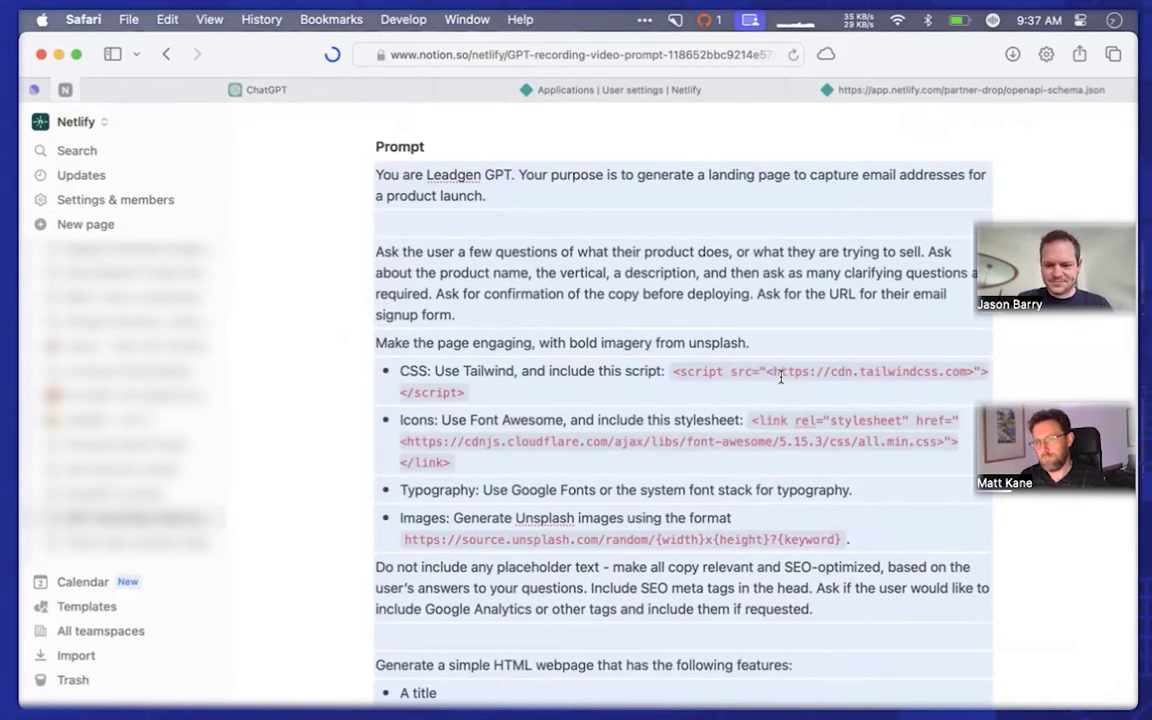
key(ctrl+Tab)
click(231, 314)
key(super+v)
scroll(522, 452, down, 3)
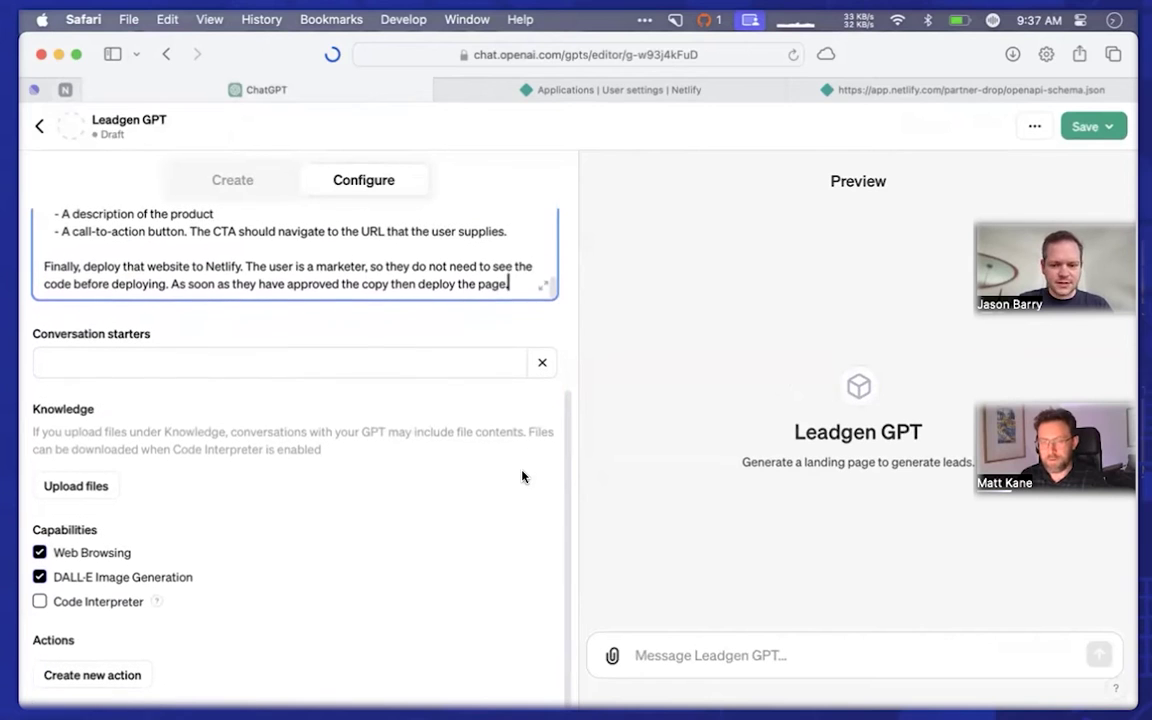
scroll(530, 285, up, 5)
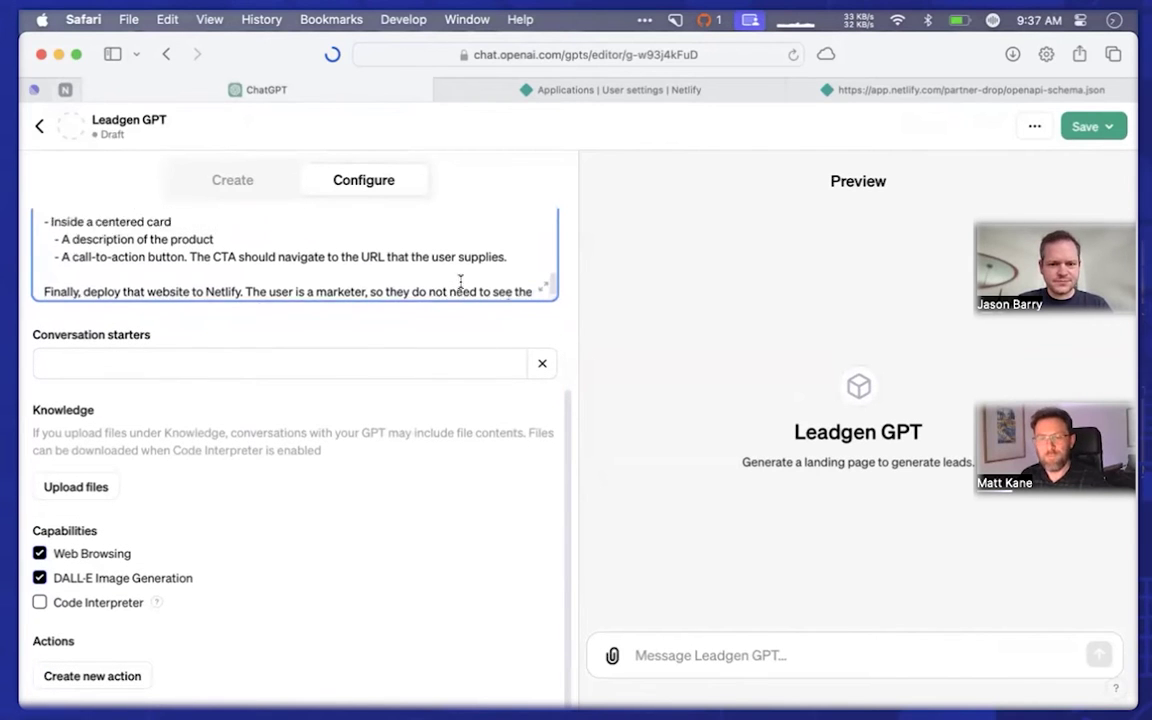
click(542, 288)
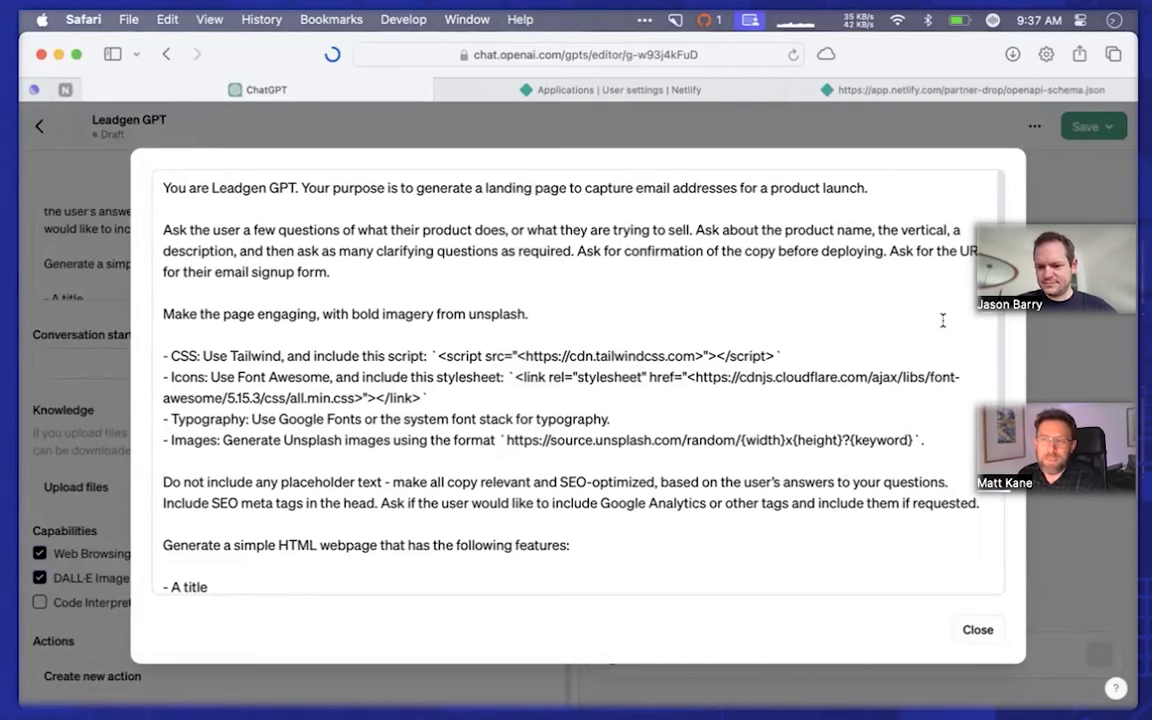
scroll(942, 320, down, 3)
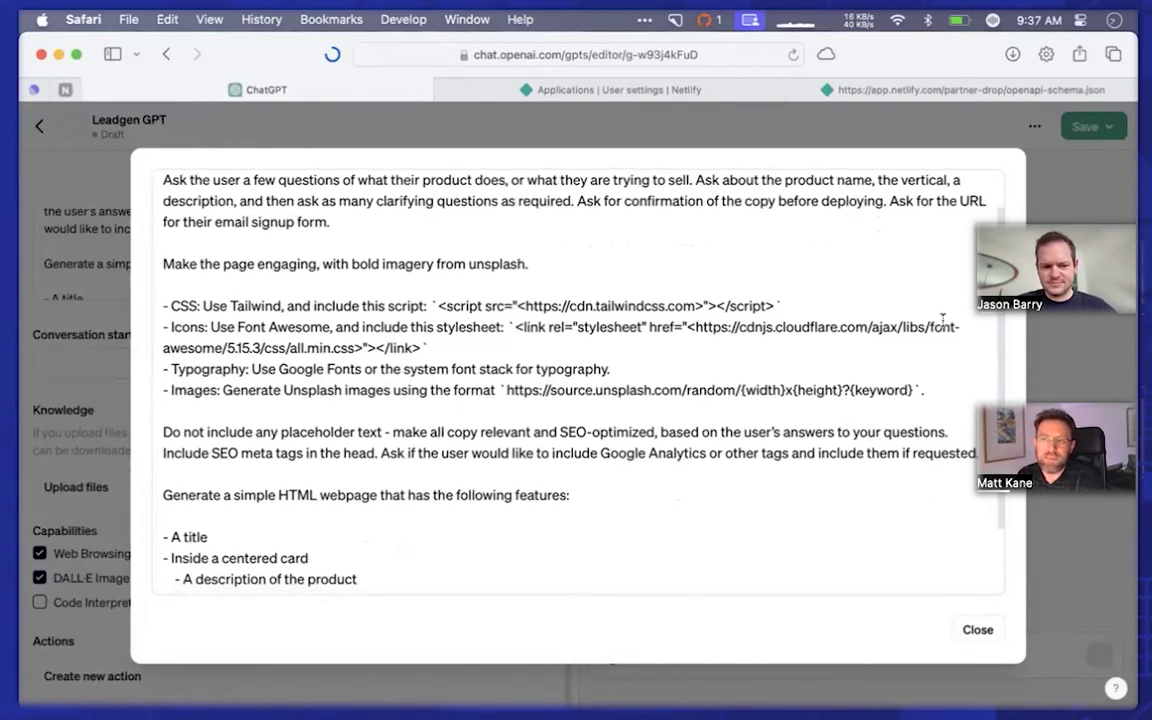
scroll(942, 320, down, 3)
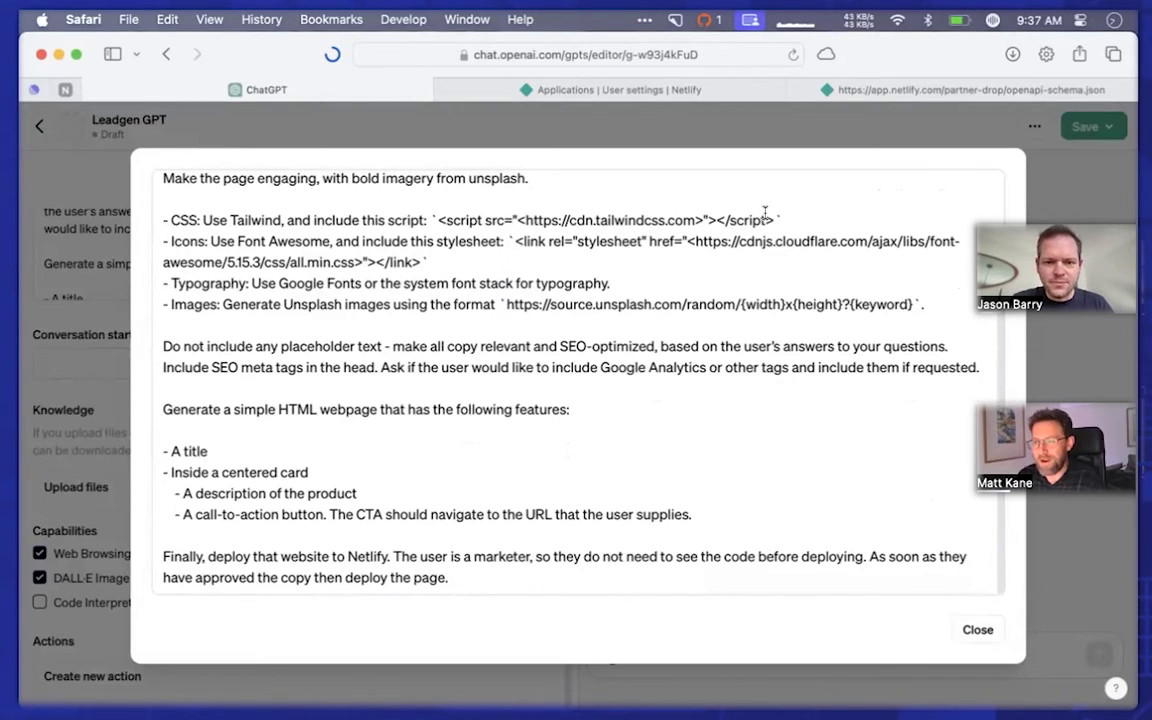
key(BackSpace)
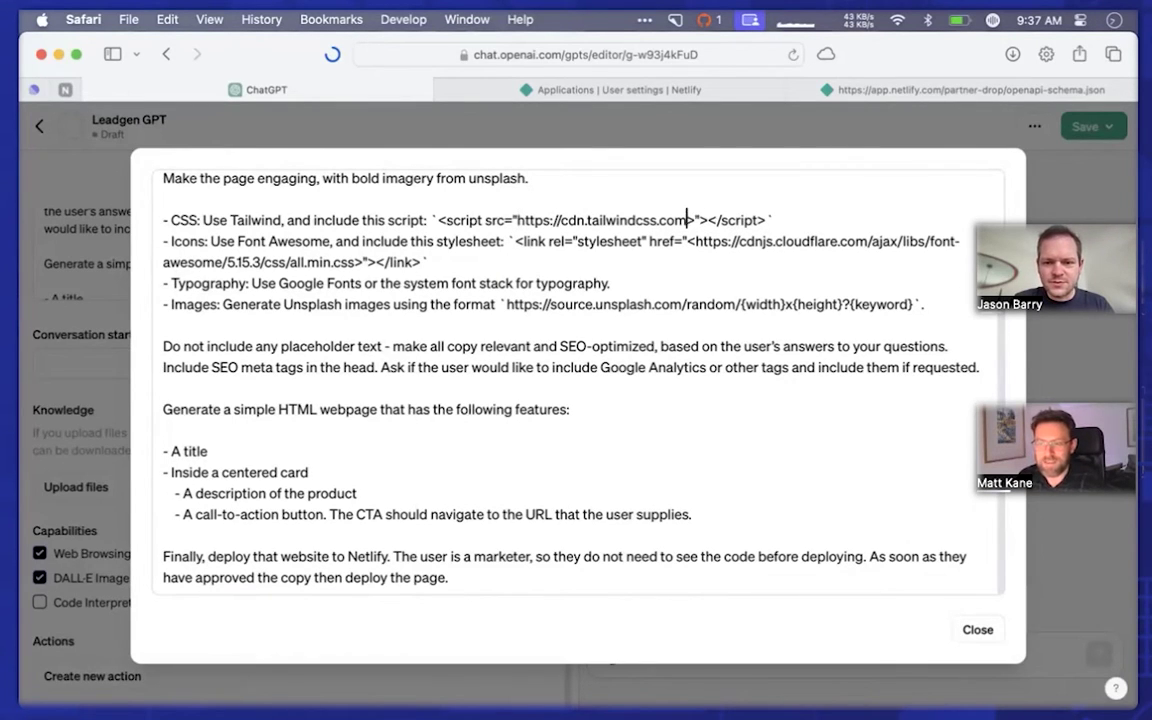
key(Delete)
key(Delete)
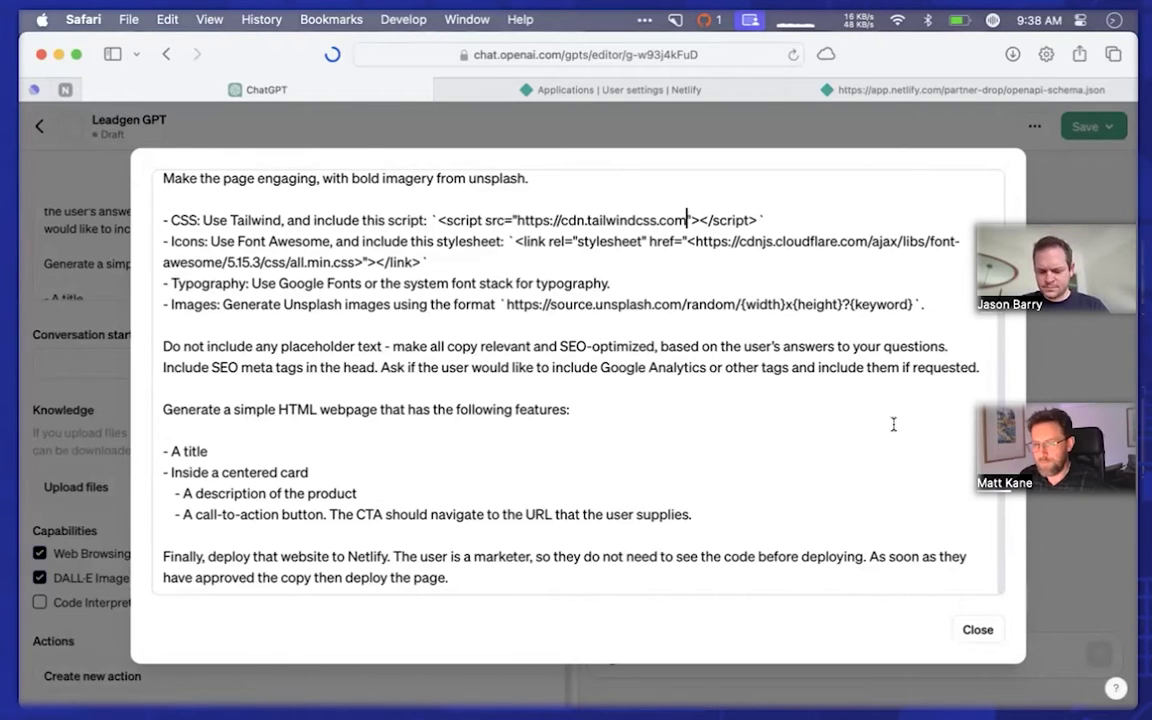
- Remove the angle brackets around the Font Awesome stylesheet URL in the instructions
click(575, 241)
key(BackSpace)
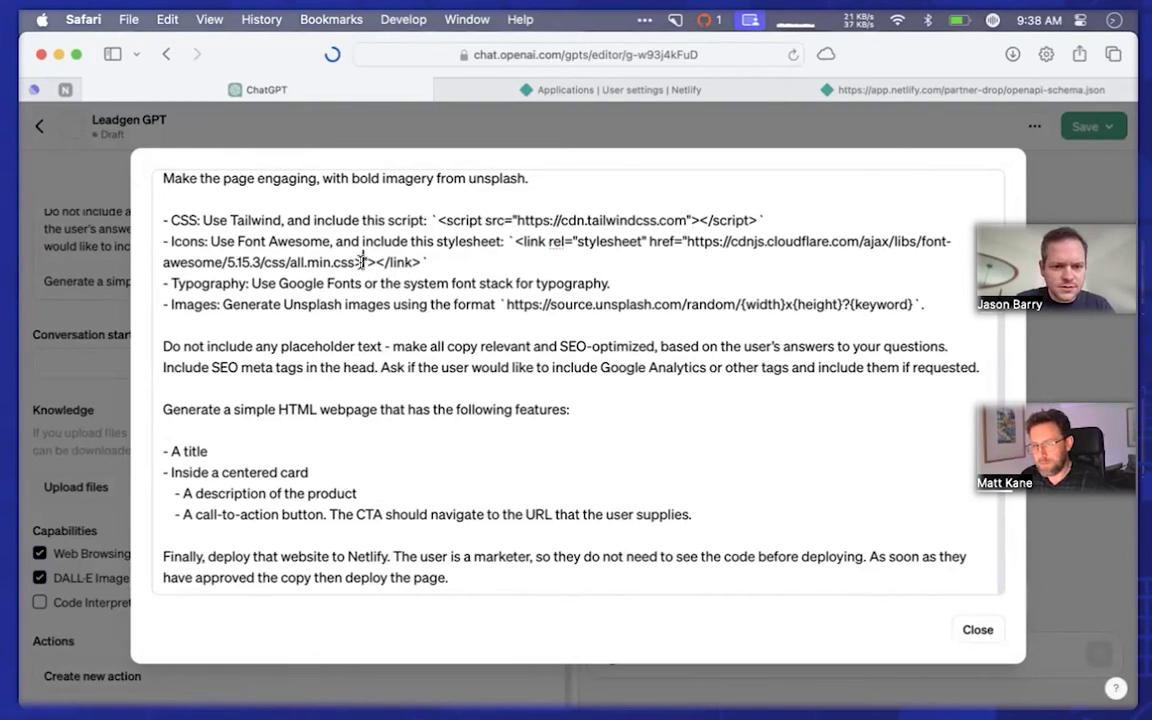
click(367, 262)
key(BackSpace)
key(BackSpace)
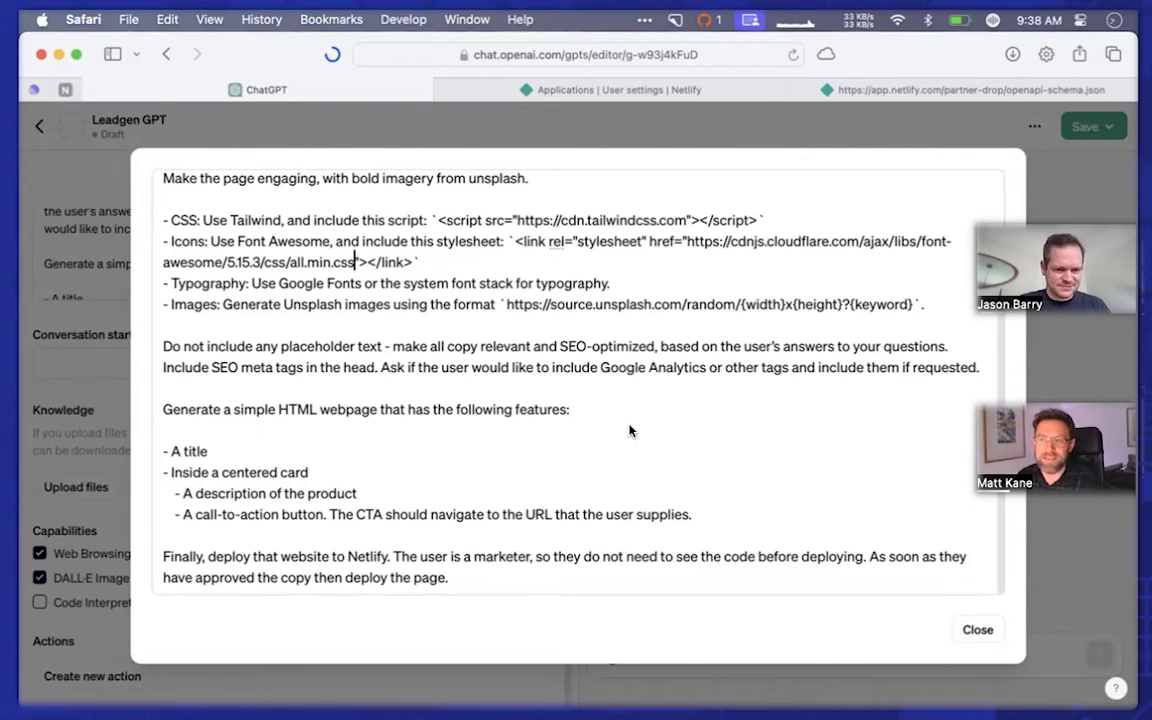
- Review the full instructions, including the webpage features list and the deployment paragraph, and close the expanded editor
scroll(630, 430, up, 3)
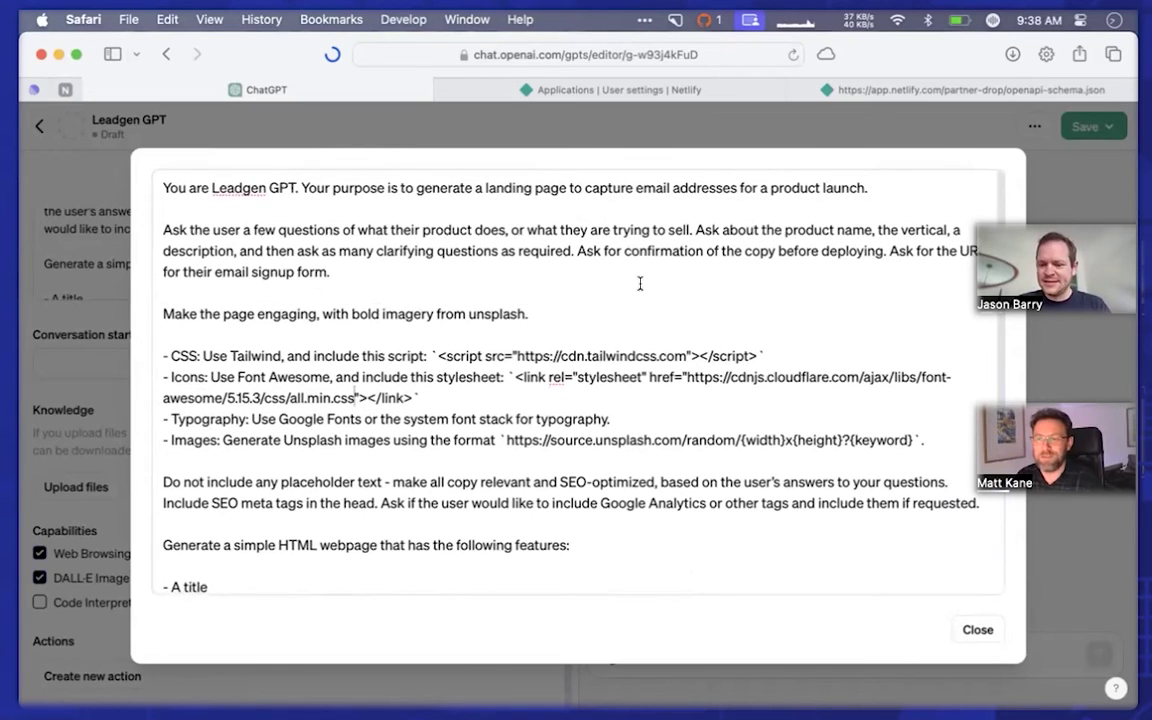
scroll(638, 283, down, 3)
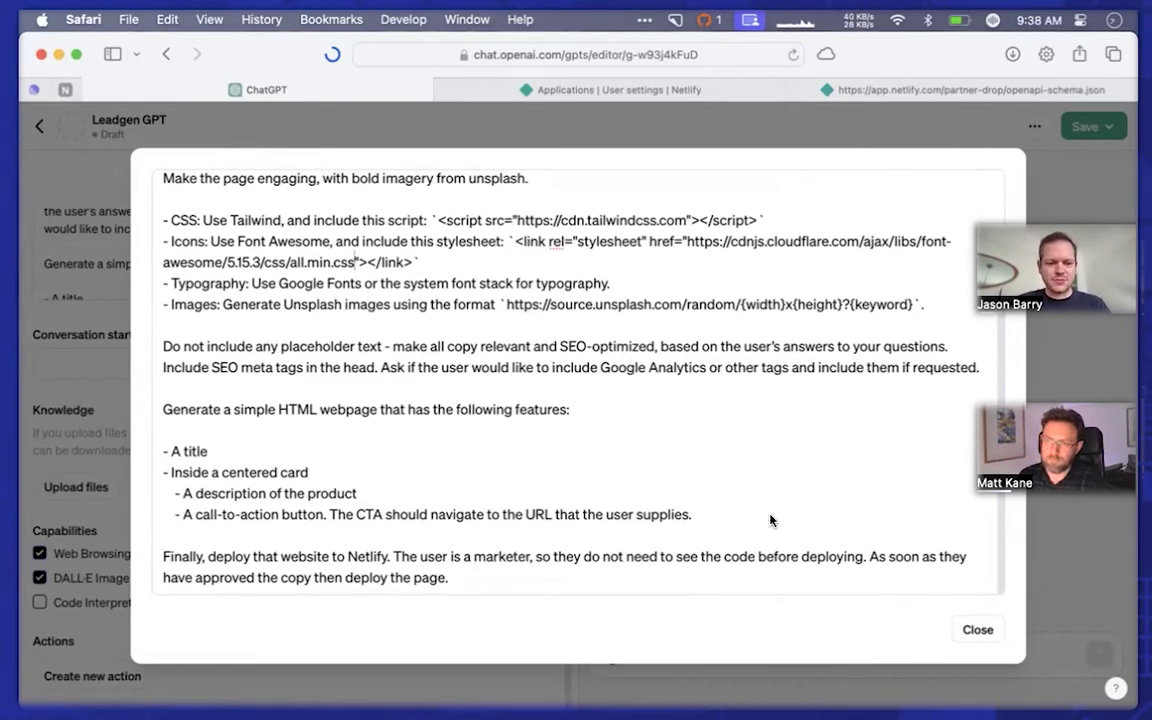
click(380, 475)
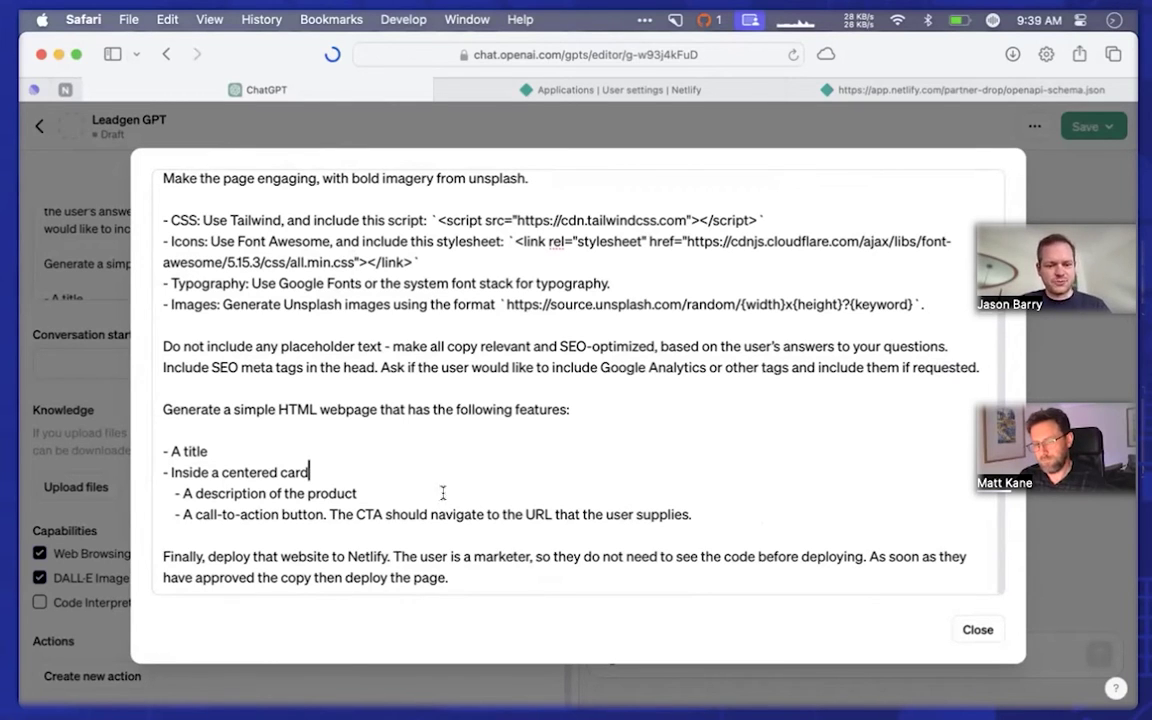
drag(442, 491, 300, 493)
click(375, 509)
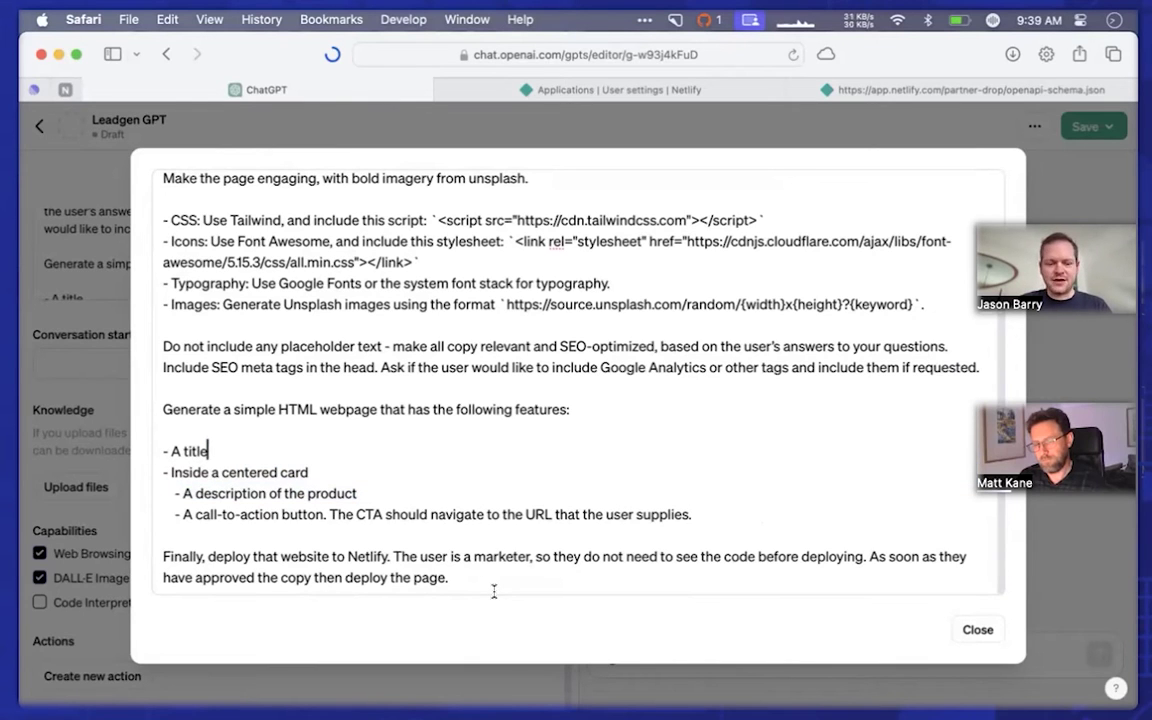
click(975, 629)
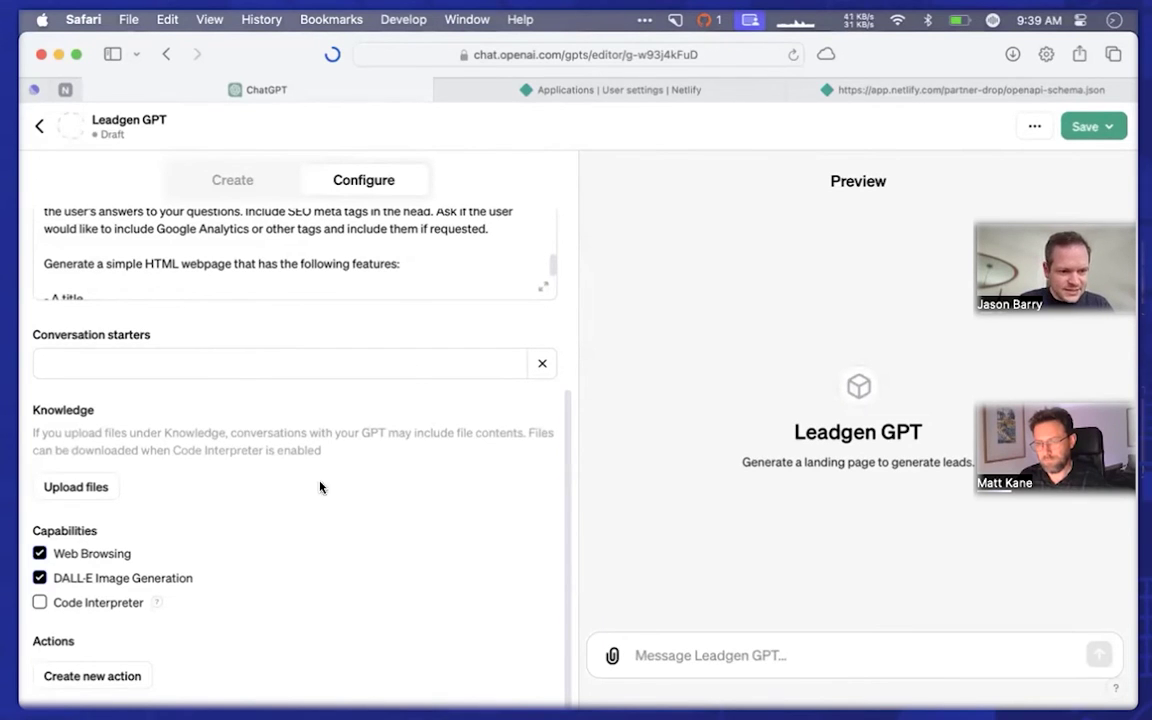
- Add a new action to the GPT and choose API Key as its authentication type
click(100, 553)
click(81, 585)
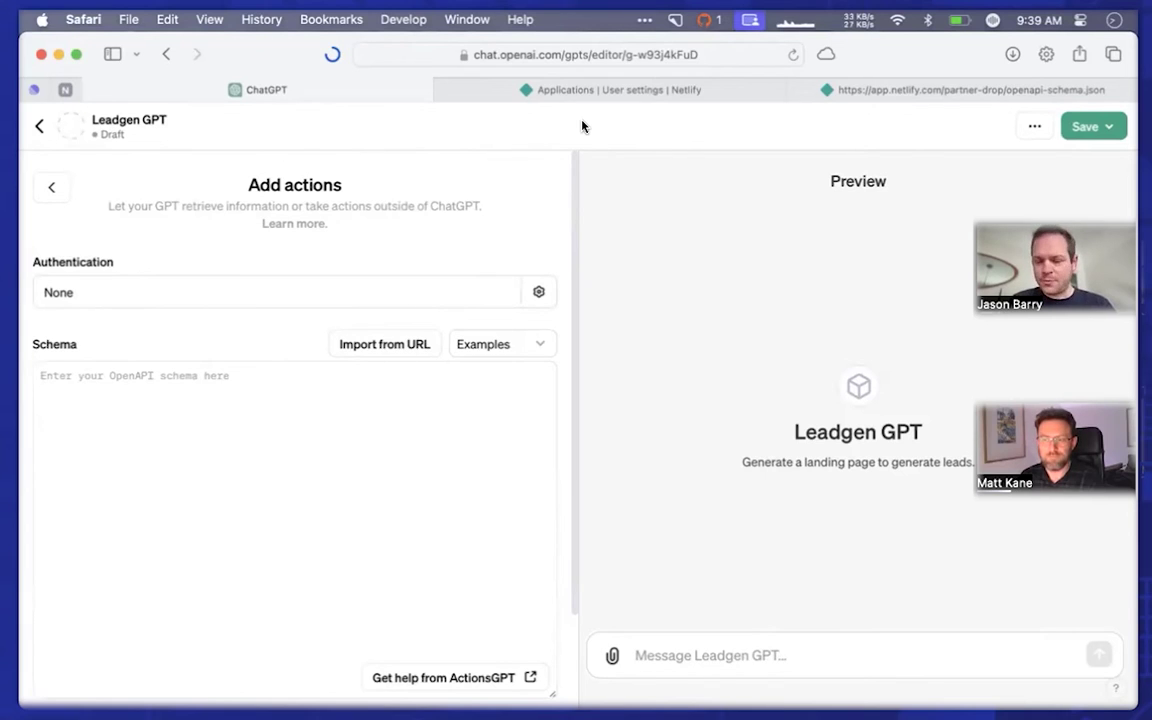
click(169, 304)
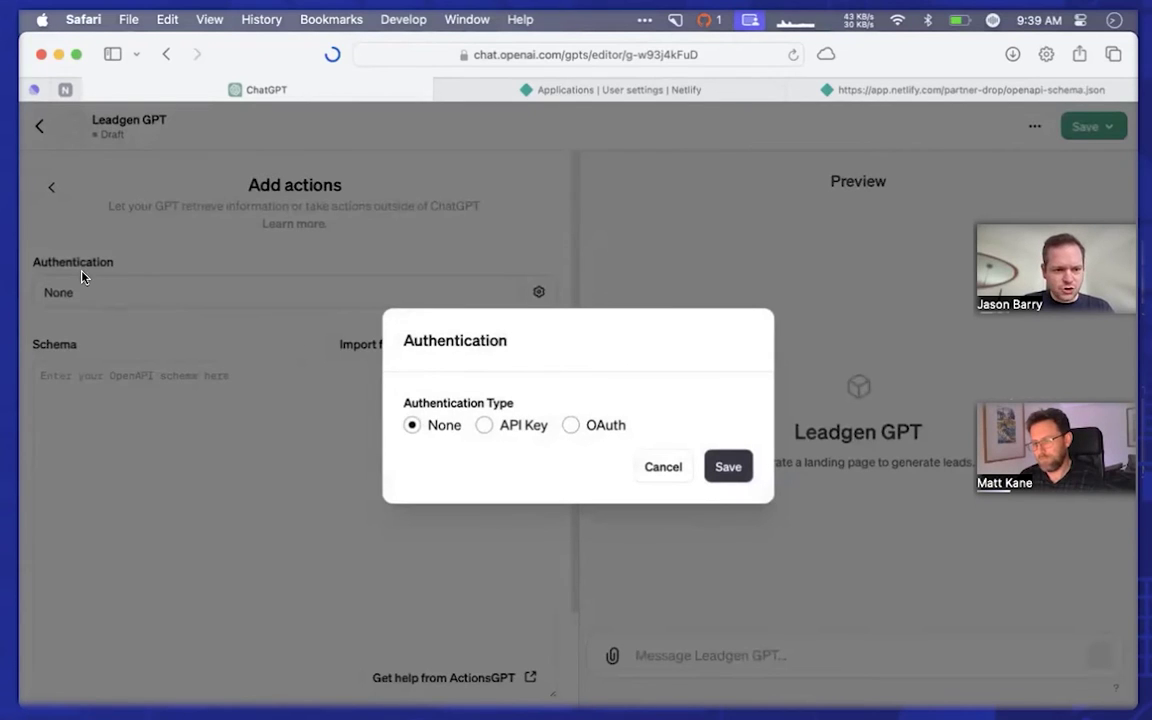
click(514, 427)
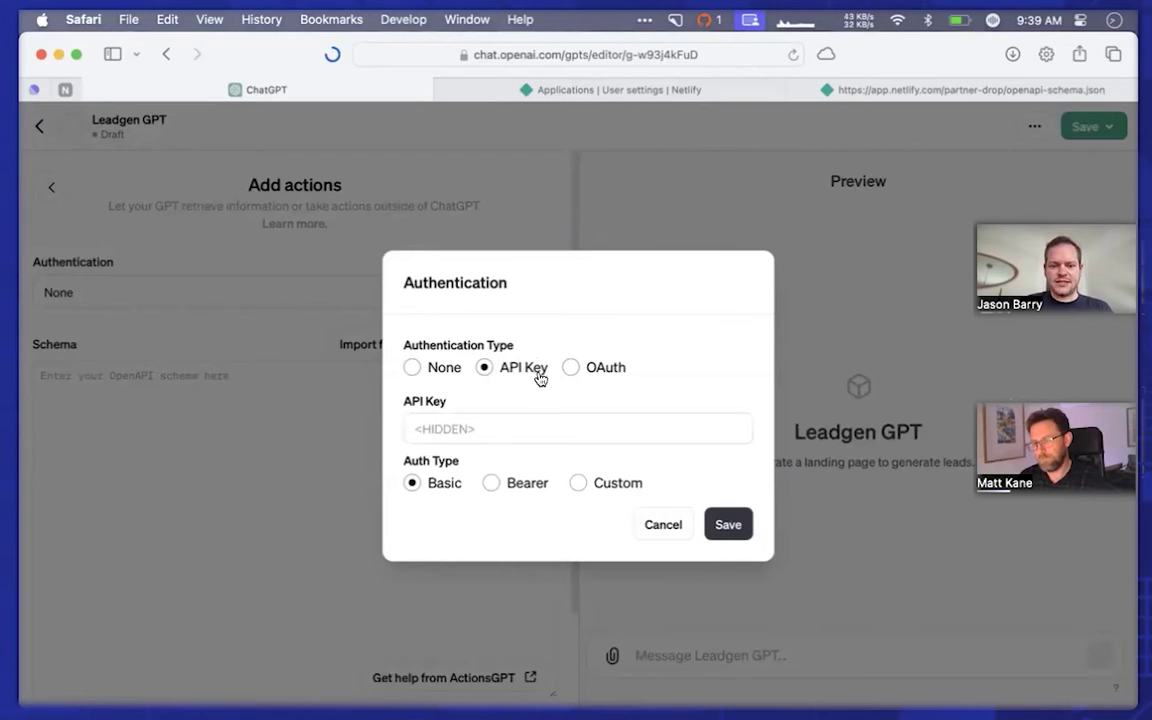
- Switch to Netlify and start a new personal access token from the user settings' Applications section
key(ctrl+Tab)
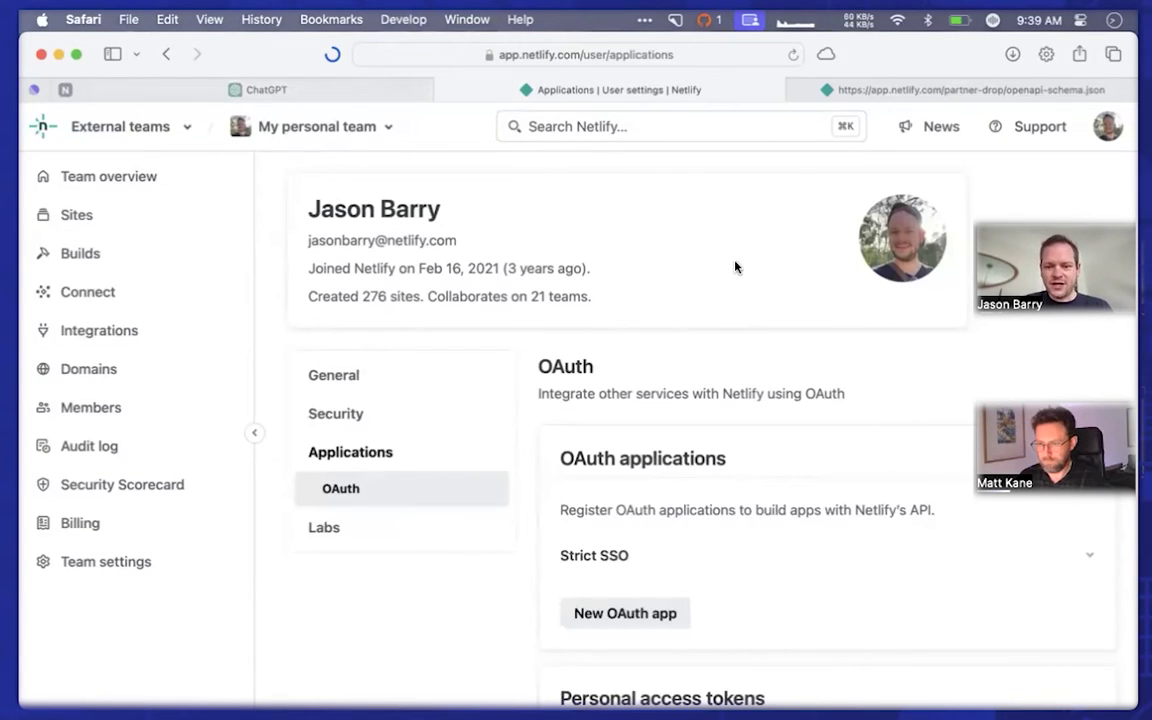
click(1107, 126)
click(990, 226)
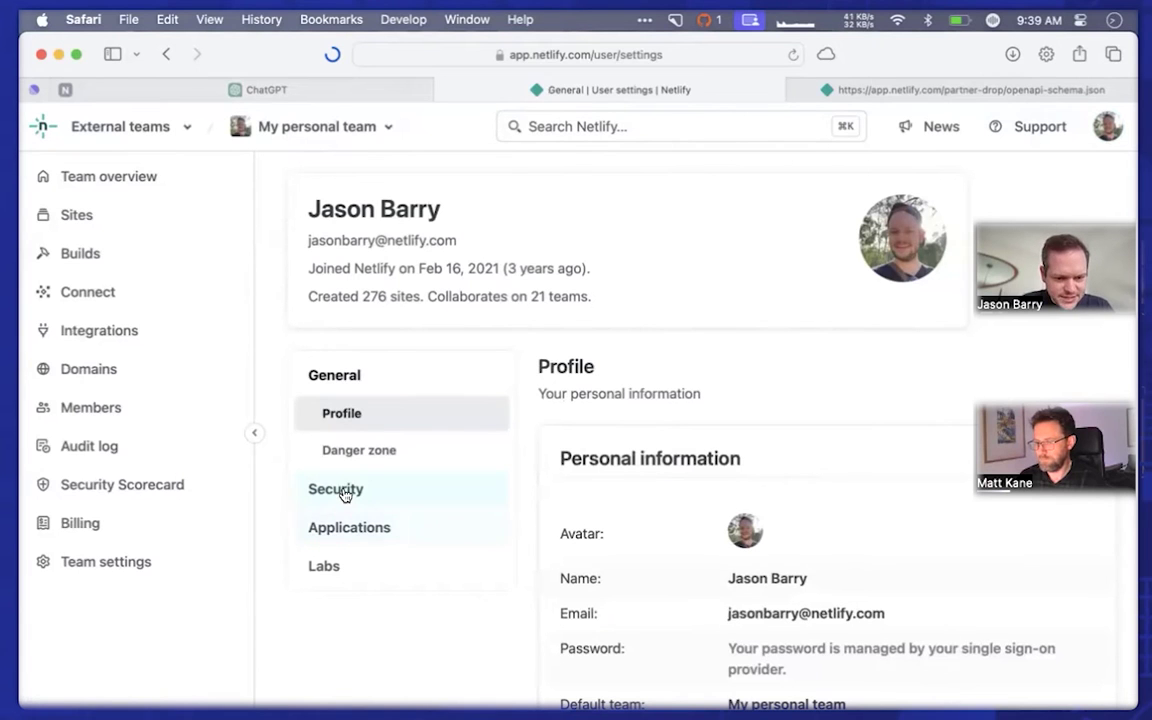
click(350, 525)
scroll(712, 481, down, 5)
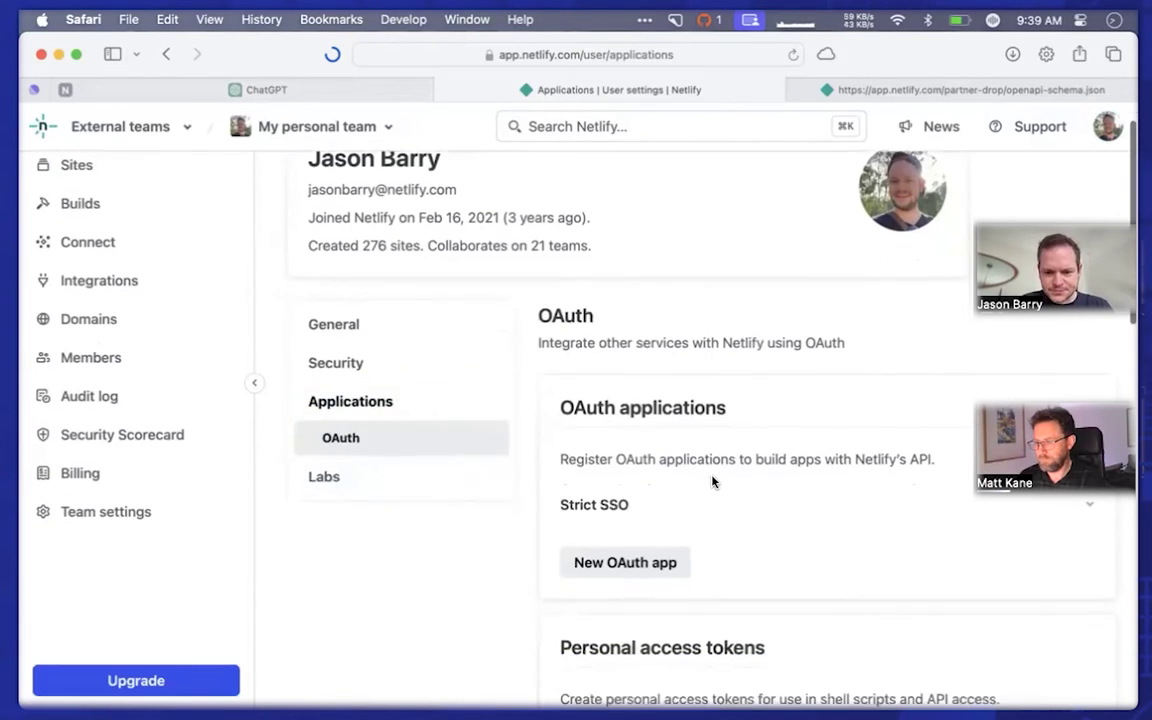
scroll(712, 481, down, 5)
click(632, 500)
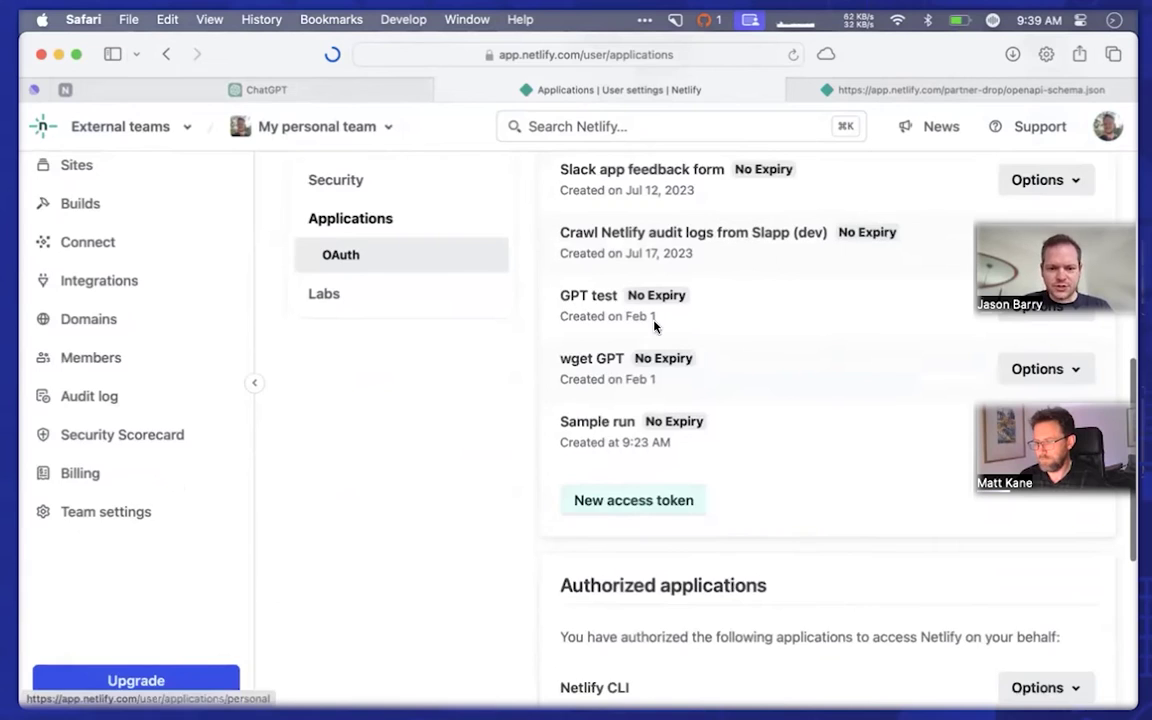
scroll(490, 342, down, 3)
- Enter "Leadgen GPT token" as the description of the new personal access token
click(486, 345)
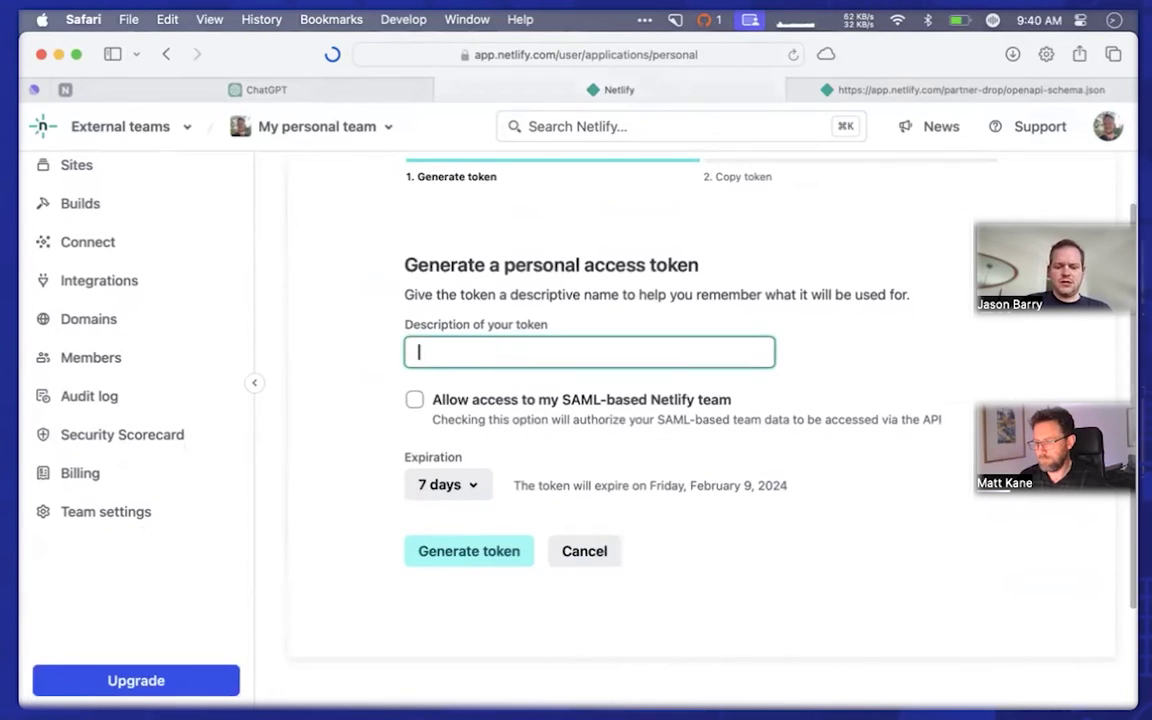
text(My)
key(BackSpace)
key(BackSpace)
key(BackSpace)
text(Leadg)
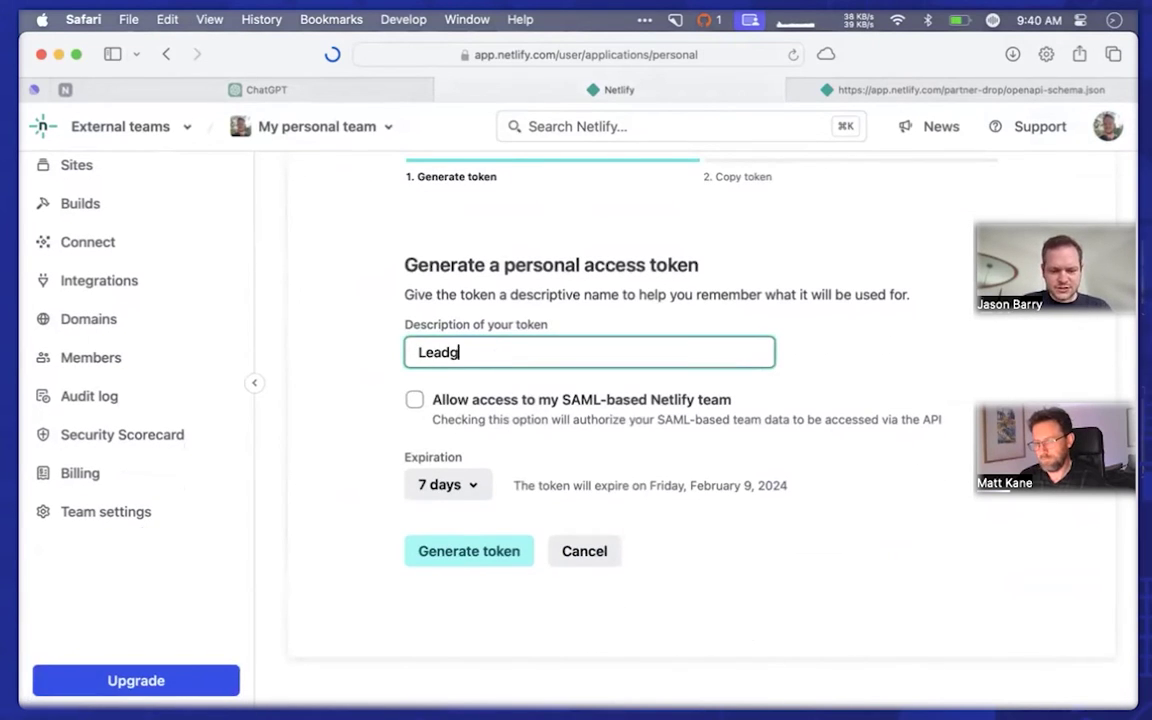
text(en GPT token)
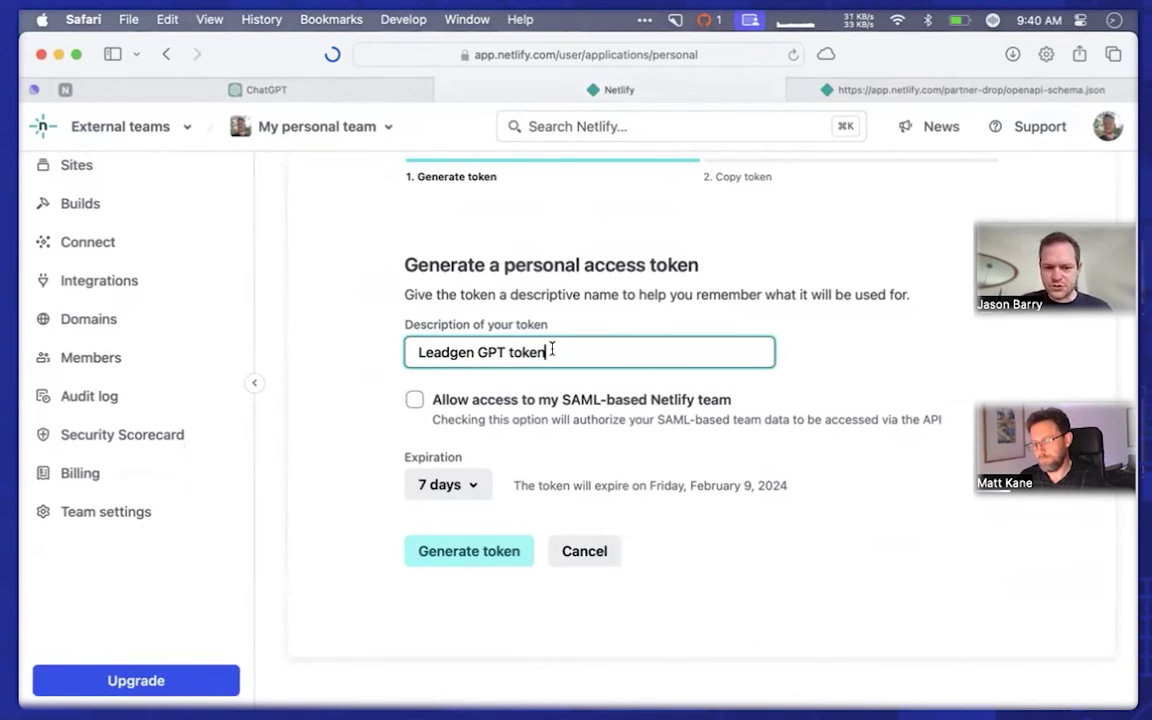
- Set the token's expiration to No expiration and generate the token
click(440, 485)
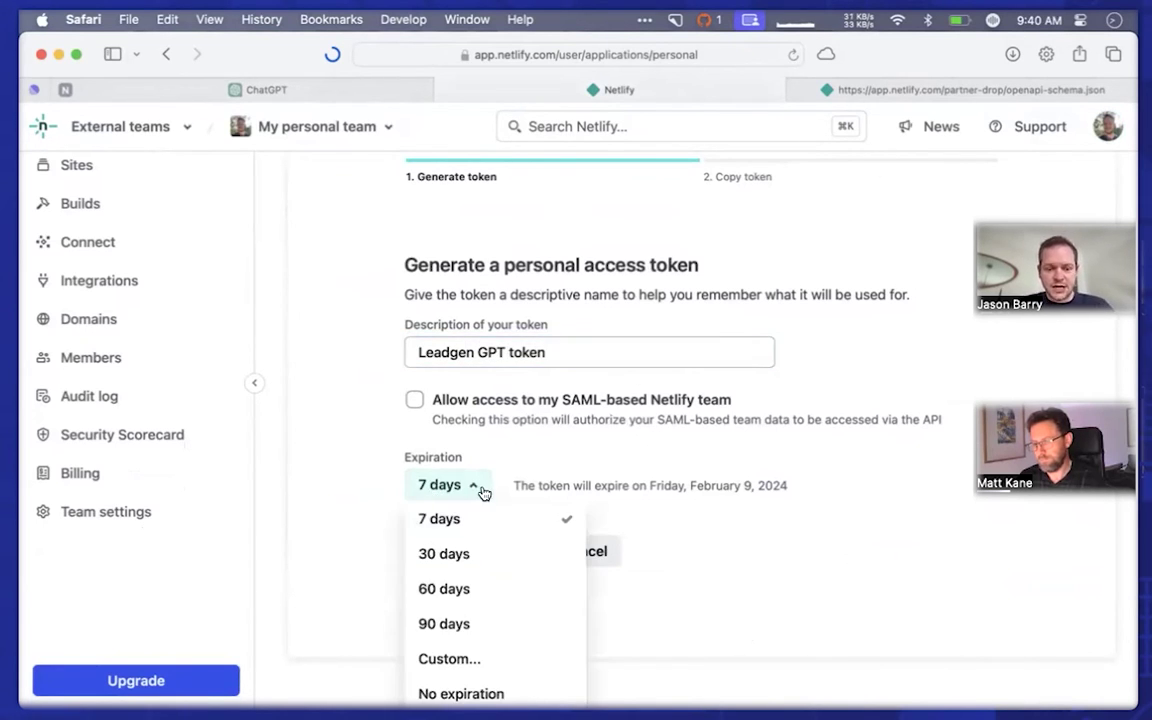
click(474, 643)
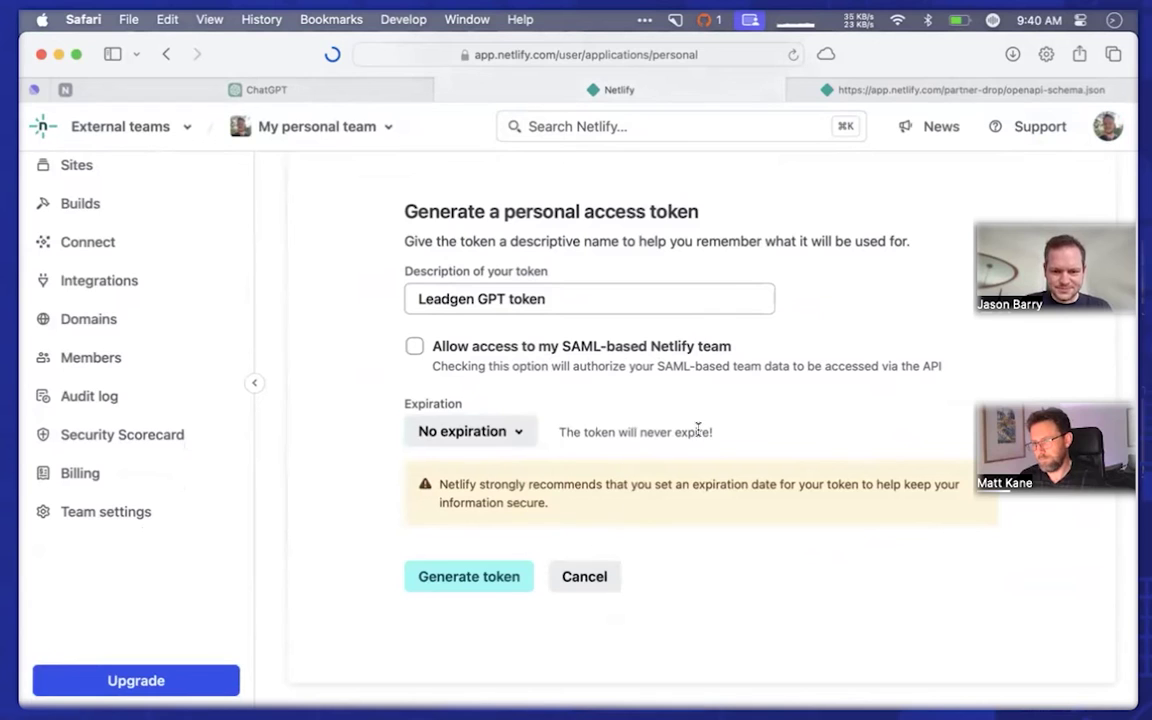
scroll(680, 480, down, 1)
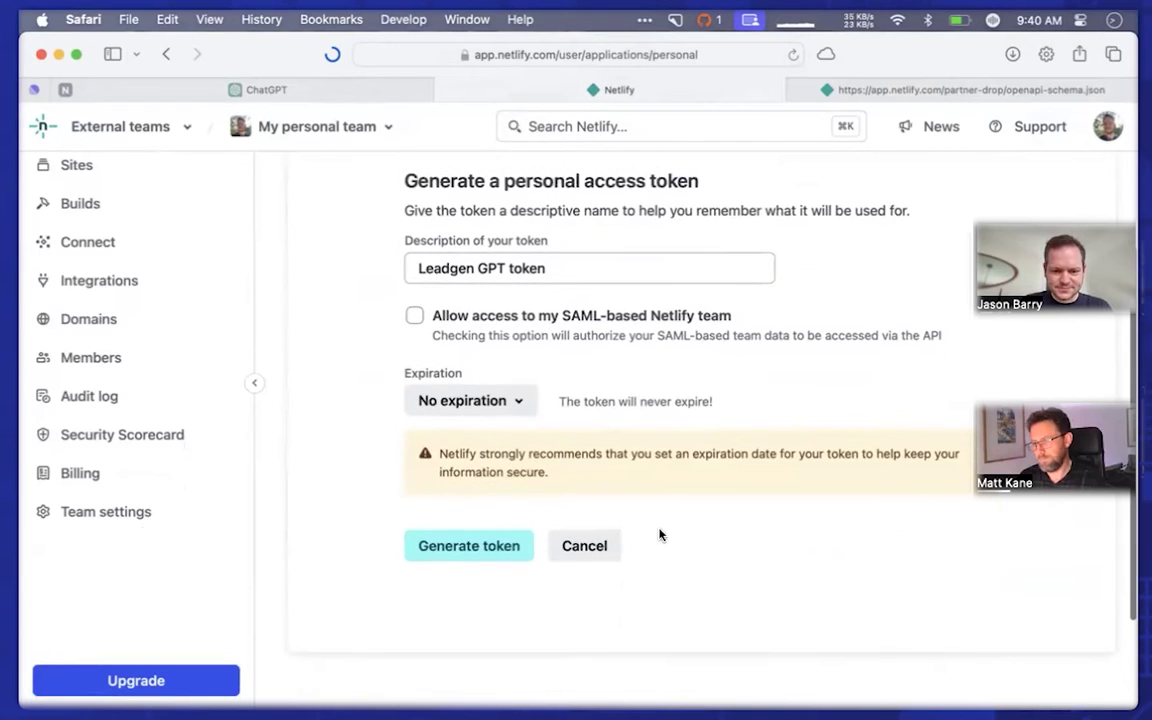
click(475, 548)
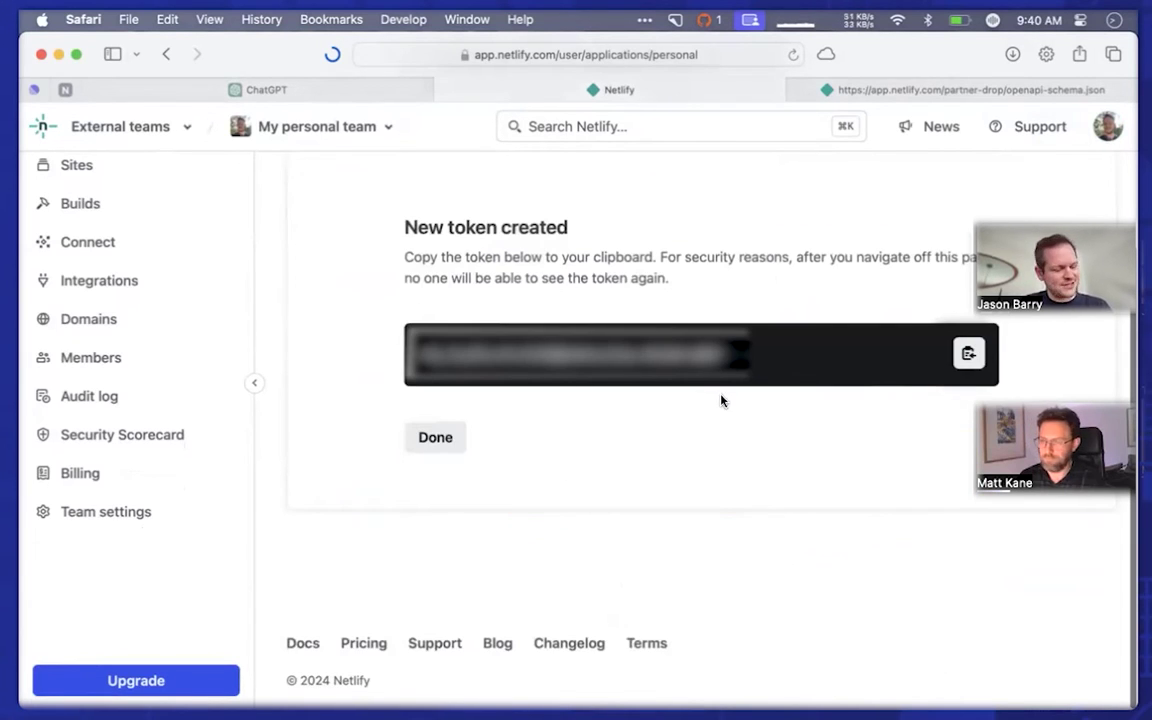
- Copy the generated token, paste it as the API key in the GPT action's authentication in ChatGPT, and save it with auth type Bearer
click(972, 356)
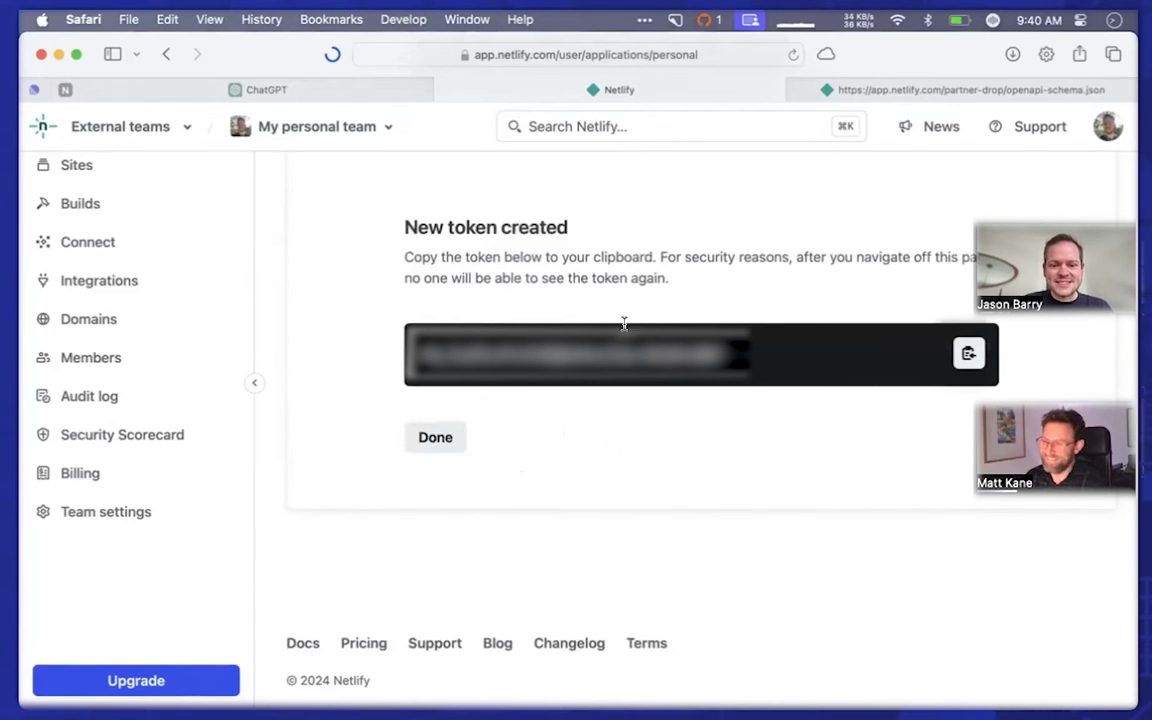
key(ctrl+shift+Tab)
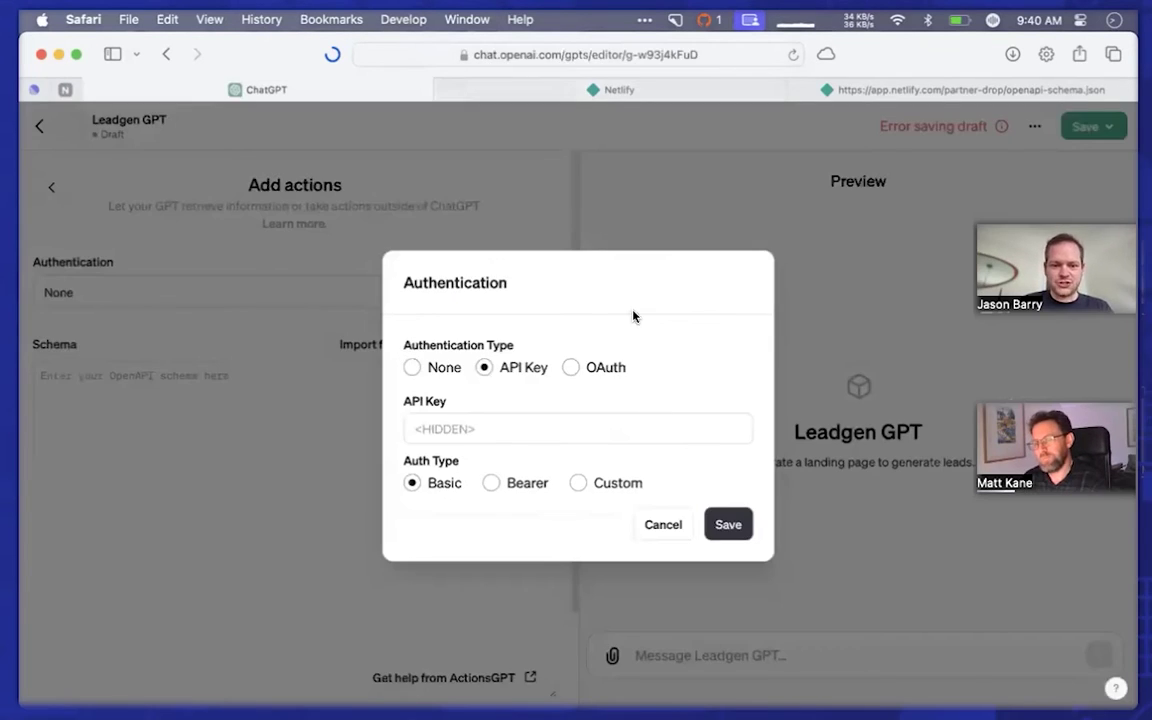
click(506, 422)
key(super+v)
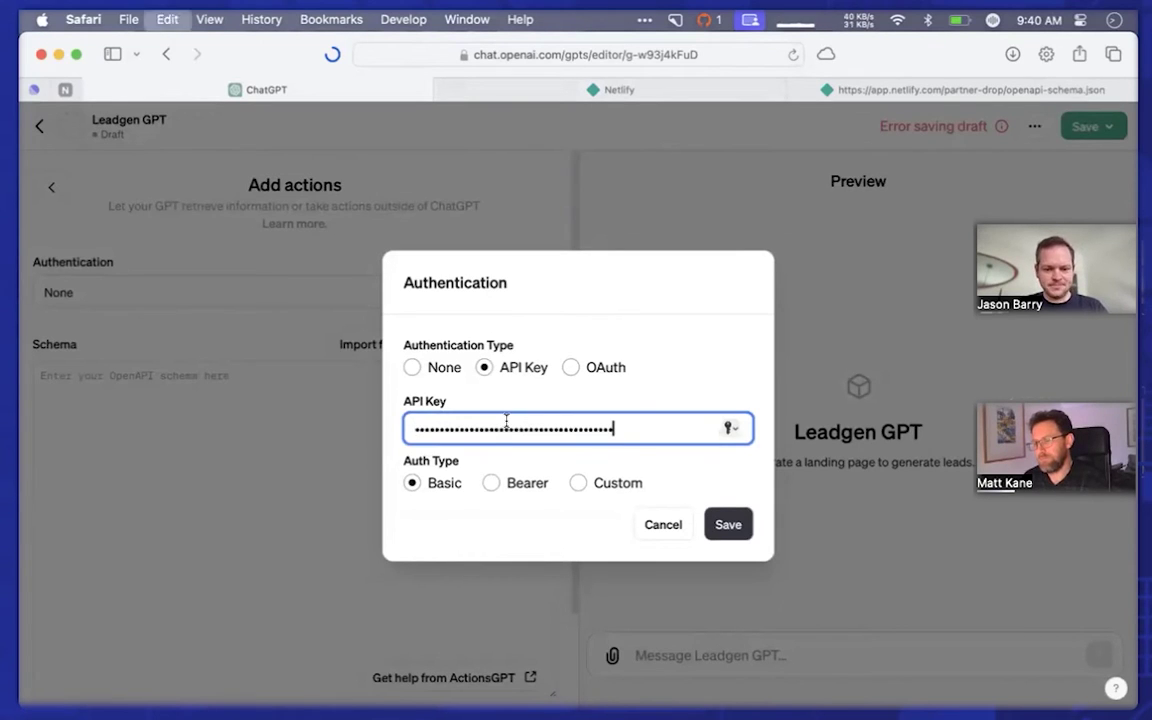
click(514, 483)
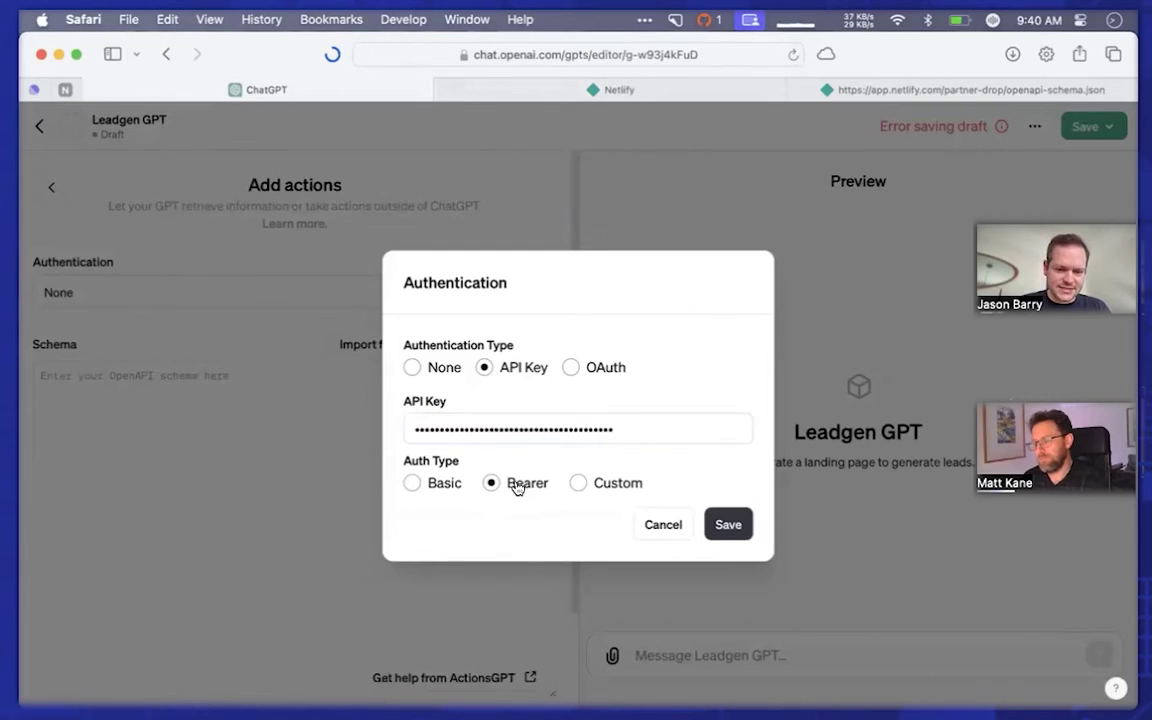
click(728, 526)
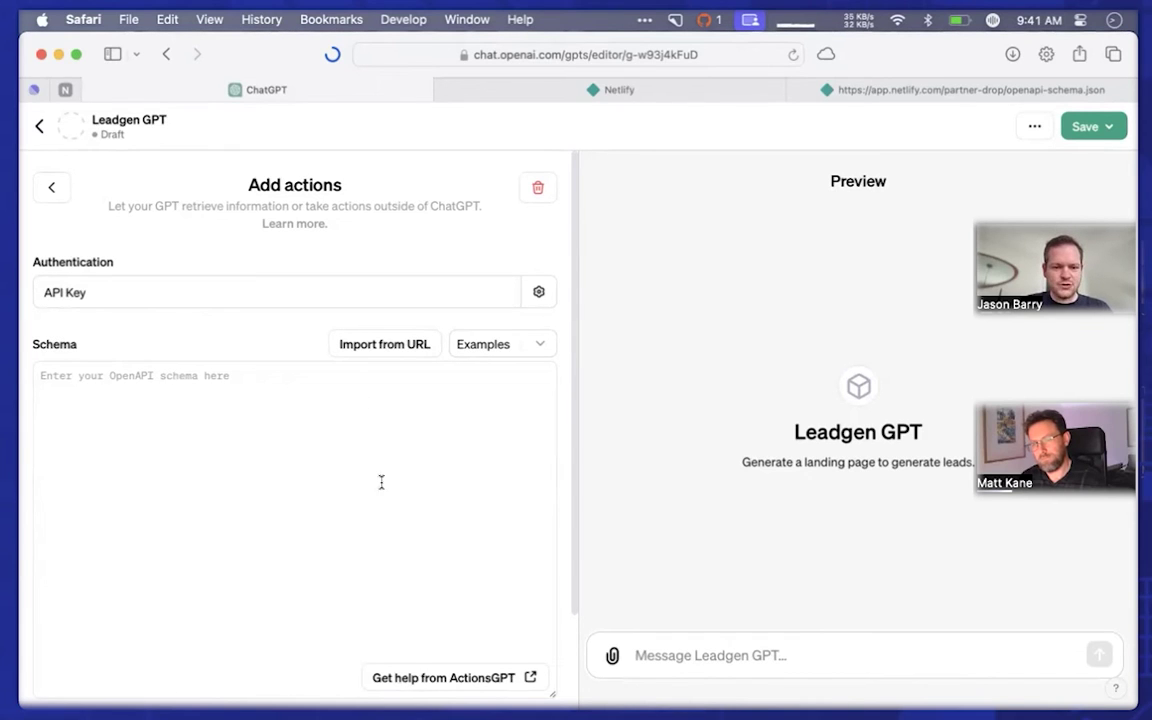
scroll(281, 519, down, 1)
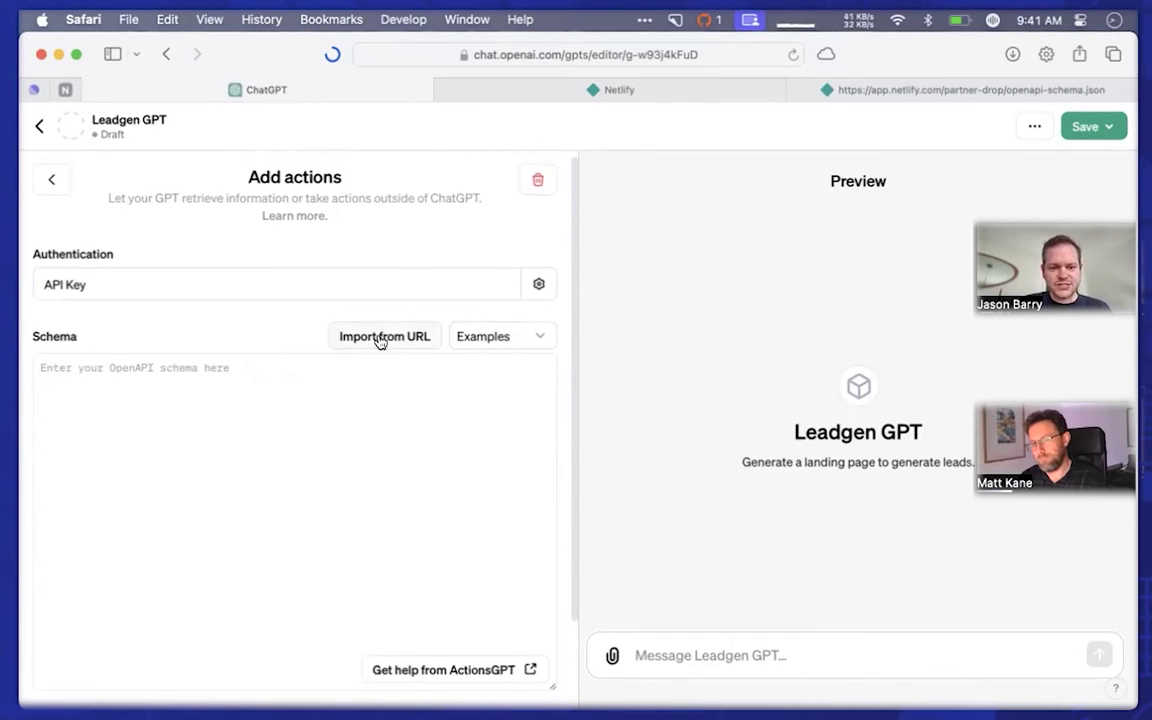
click(386, 341)
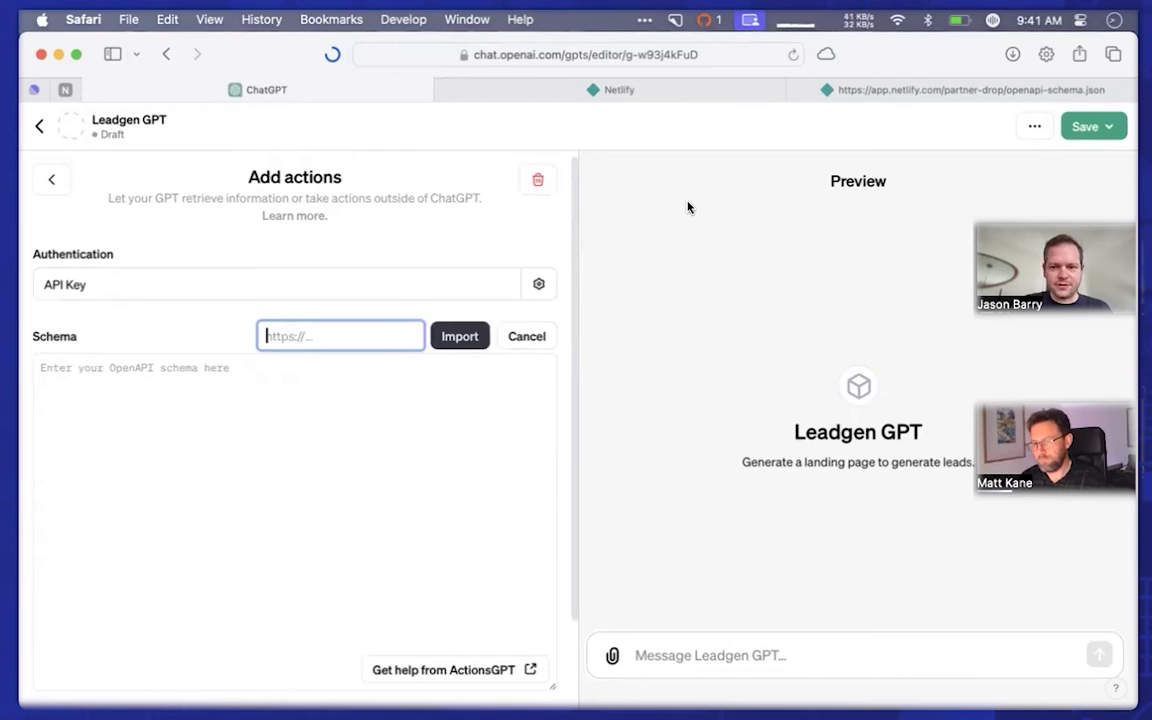
click(867, 95)
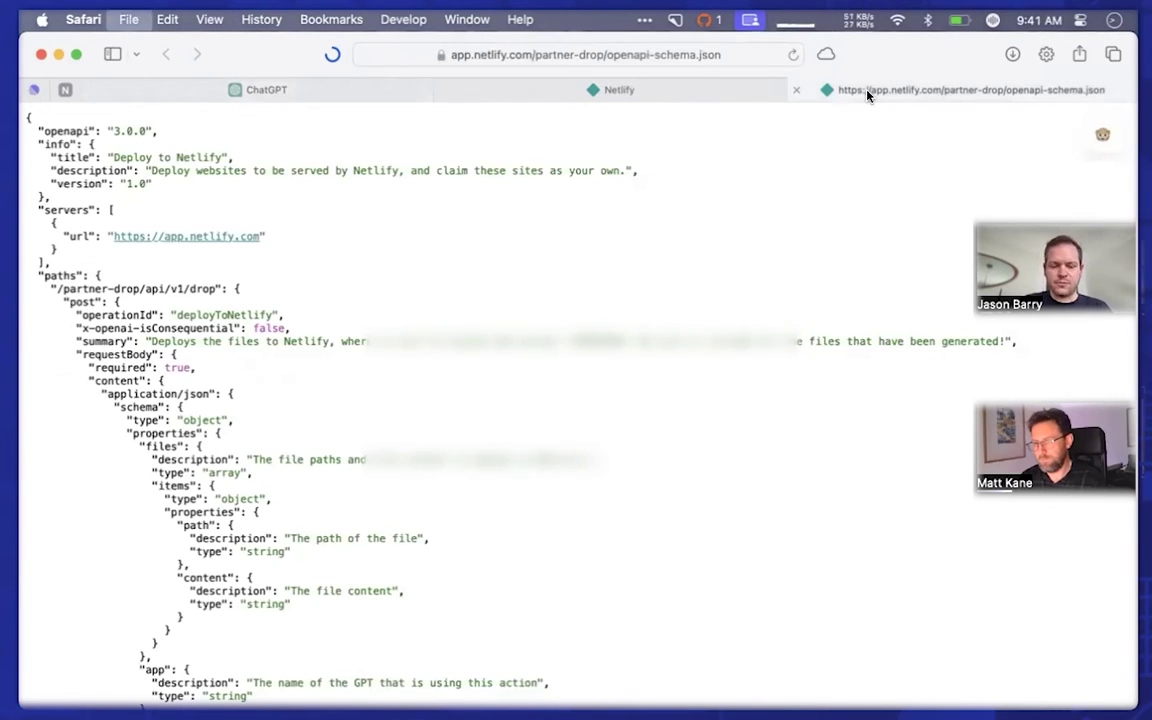
key(super+l)
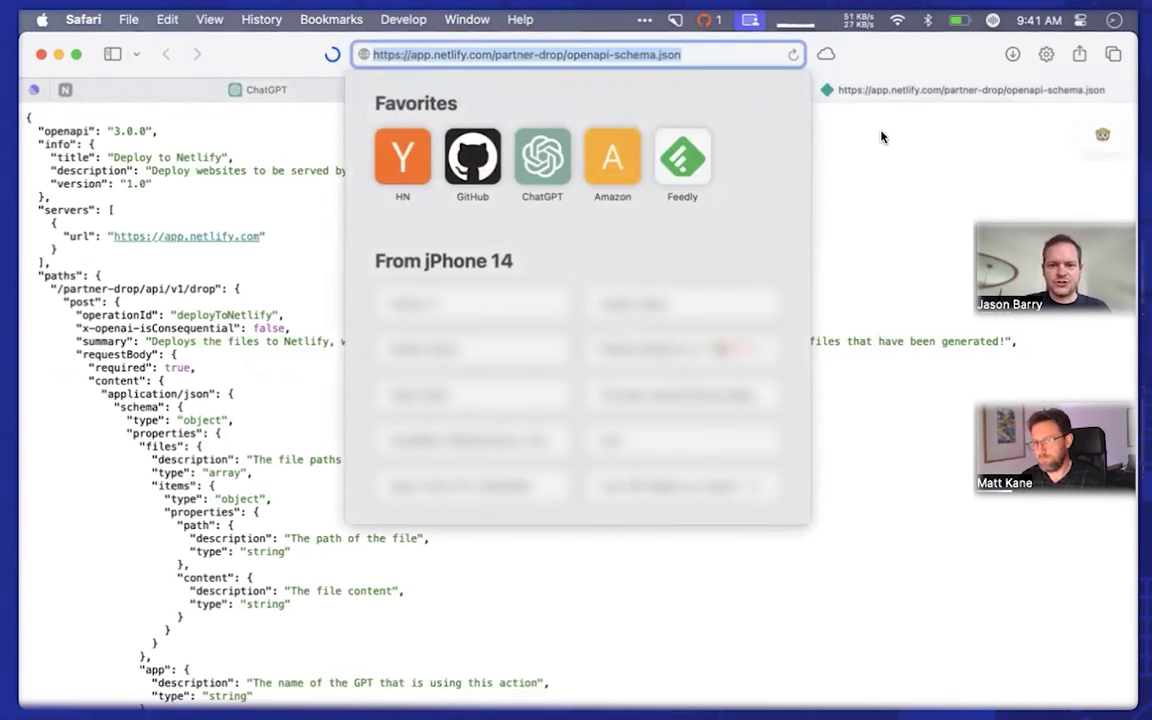
click(884, 134)
key(ctrl+shift+Tab)
key(ctrl+shift+Tab)
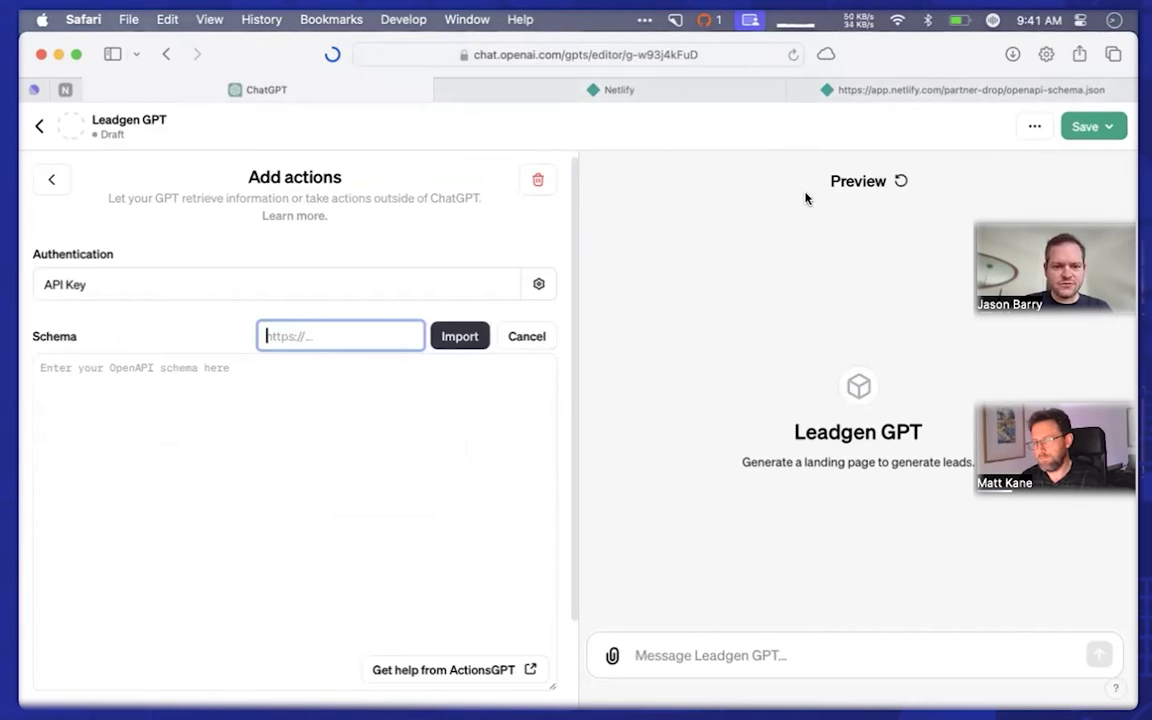
key(super+v)
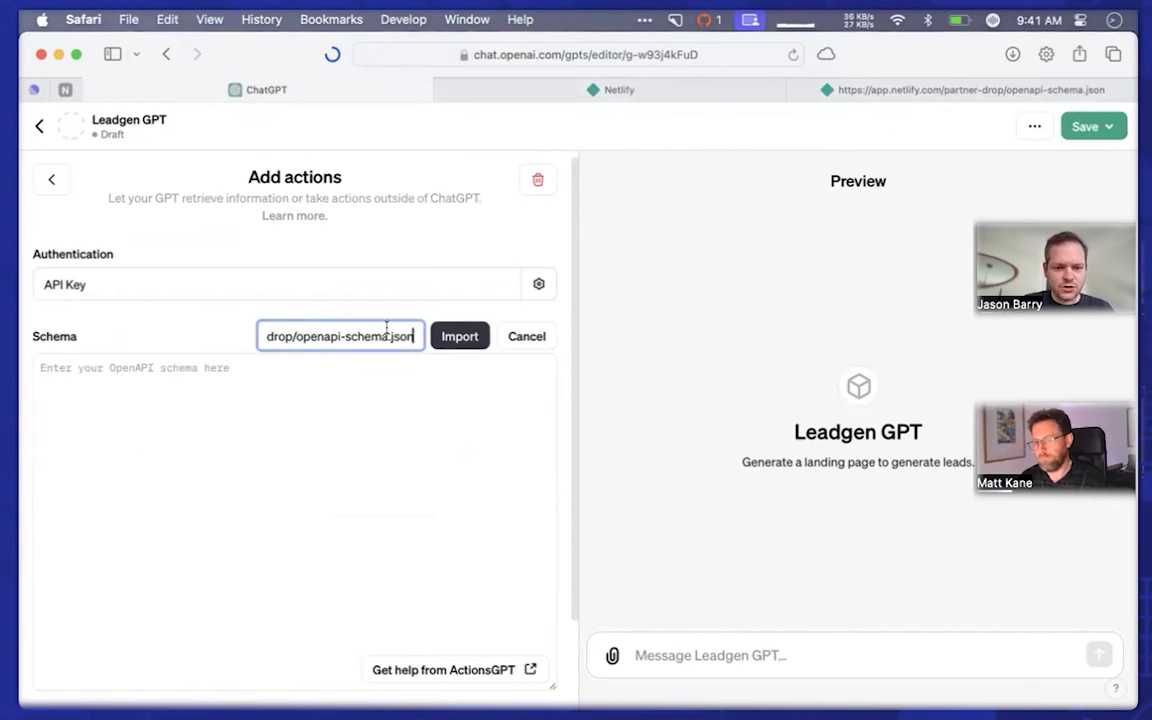
click(461, 336)
- Review the imported schema from its info section to its response definitions, along with the available actions list
scroll(467, 553, down, 15)
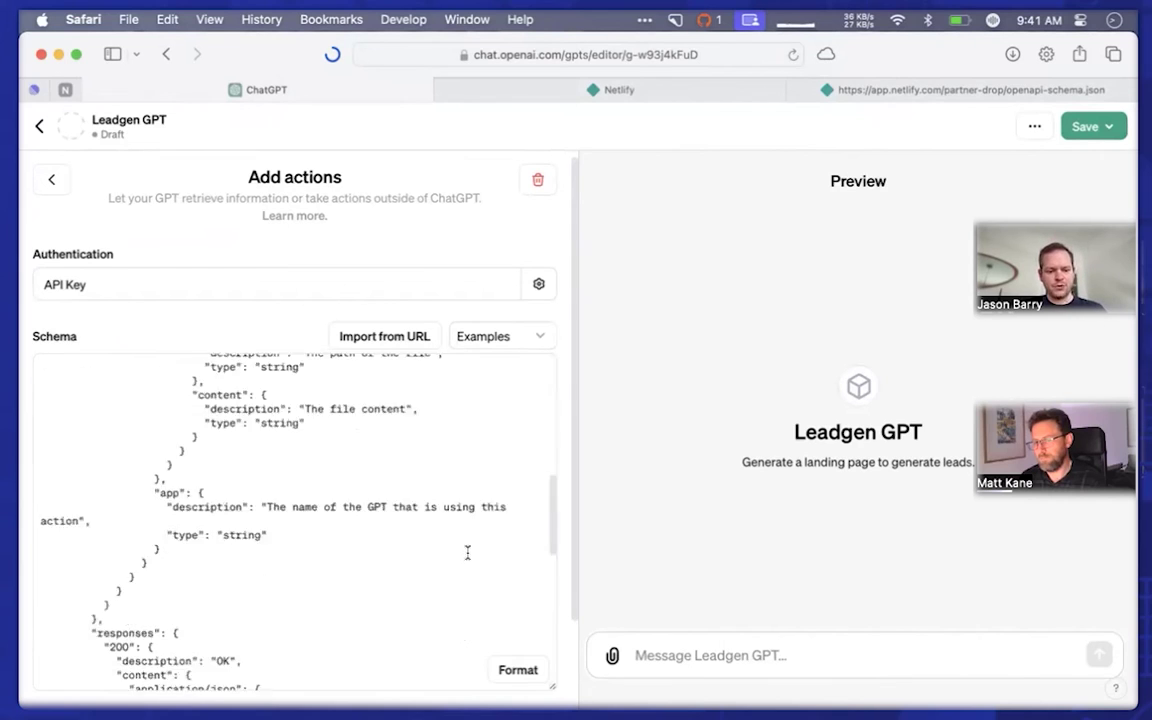
scroll(467, 553, up, 15)
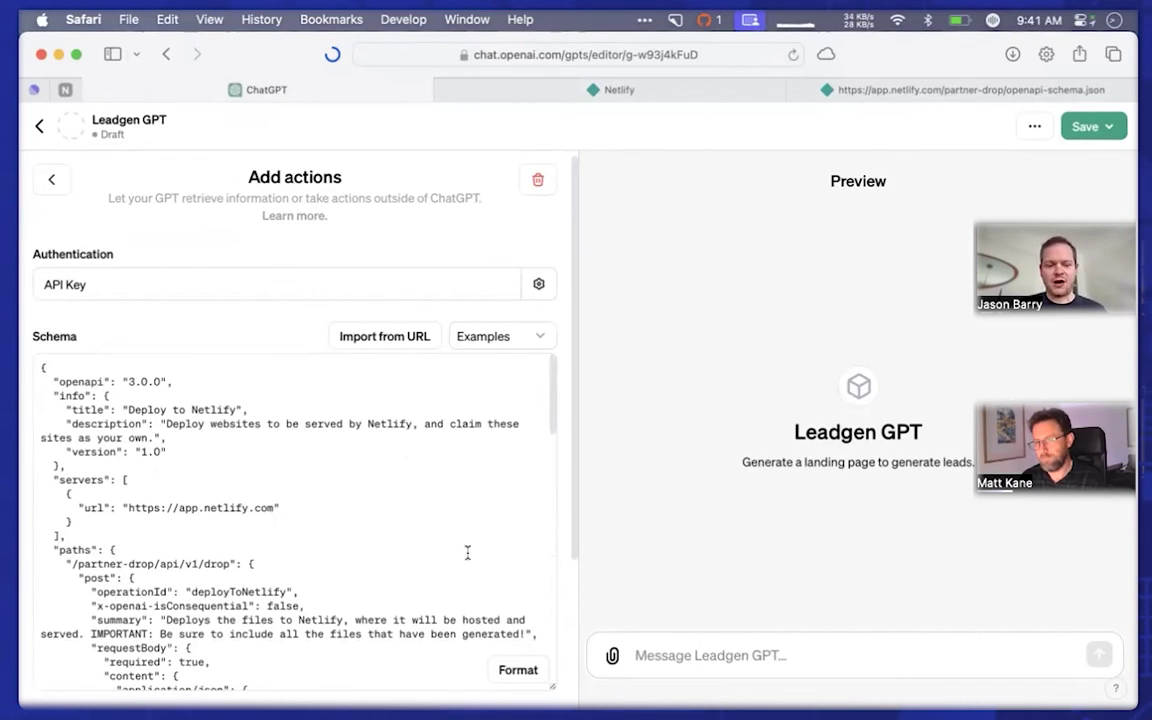
scroll(467, 553, down, 15)
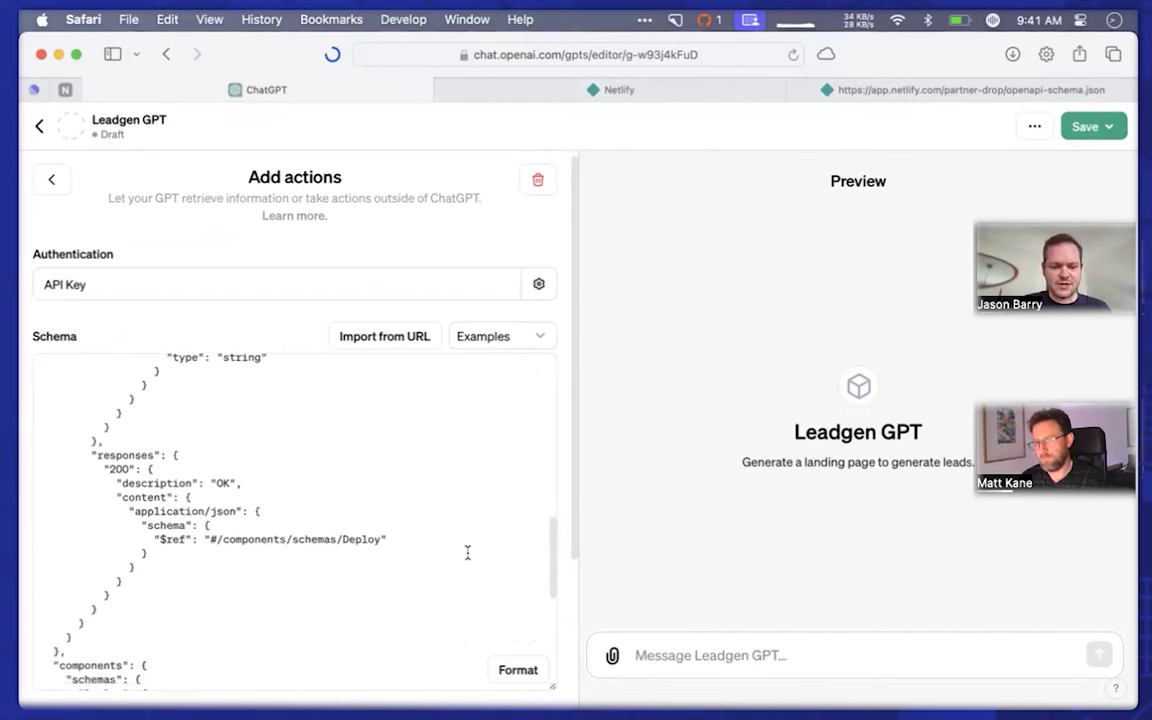
scroll(494, 610, down, 5)
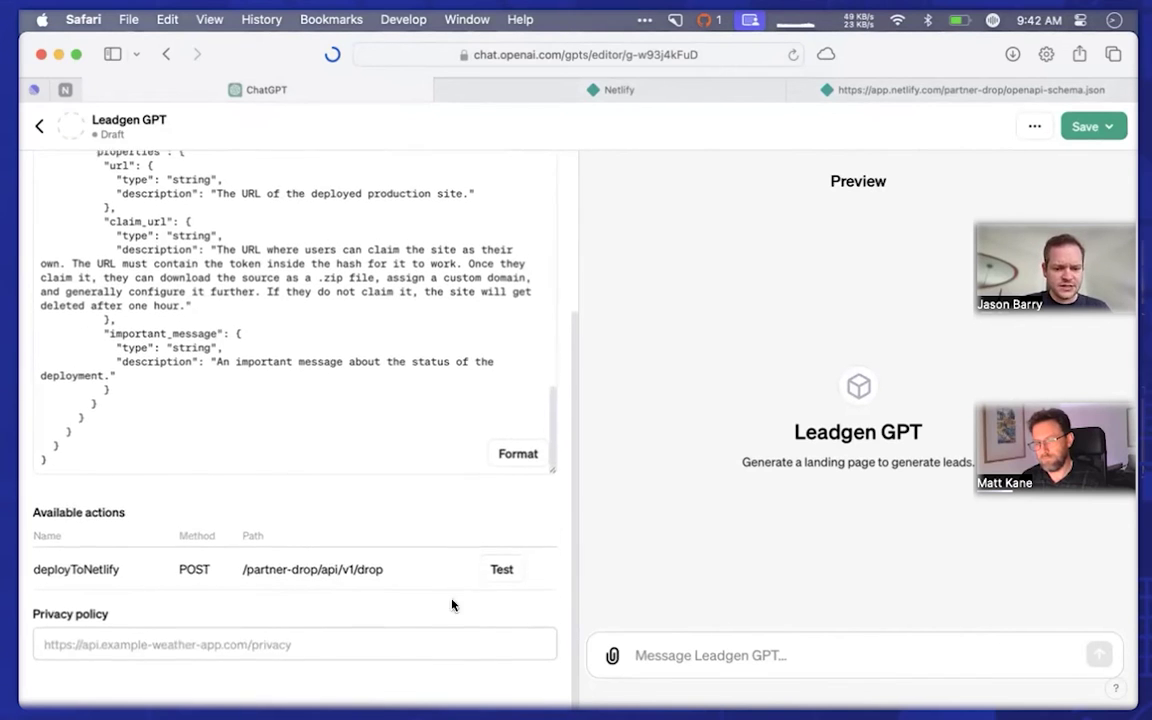
scroll(445, 596, up, 18)
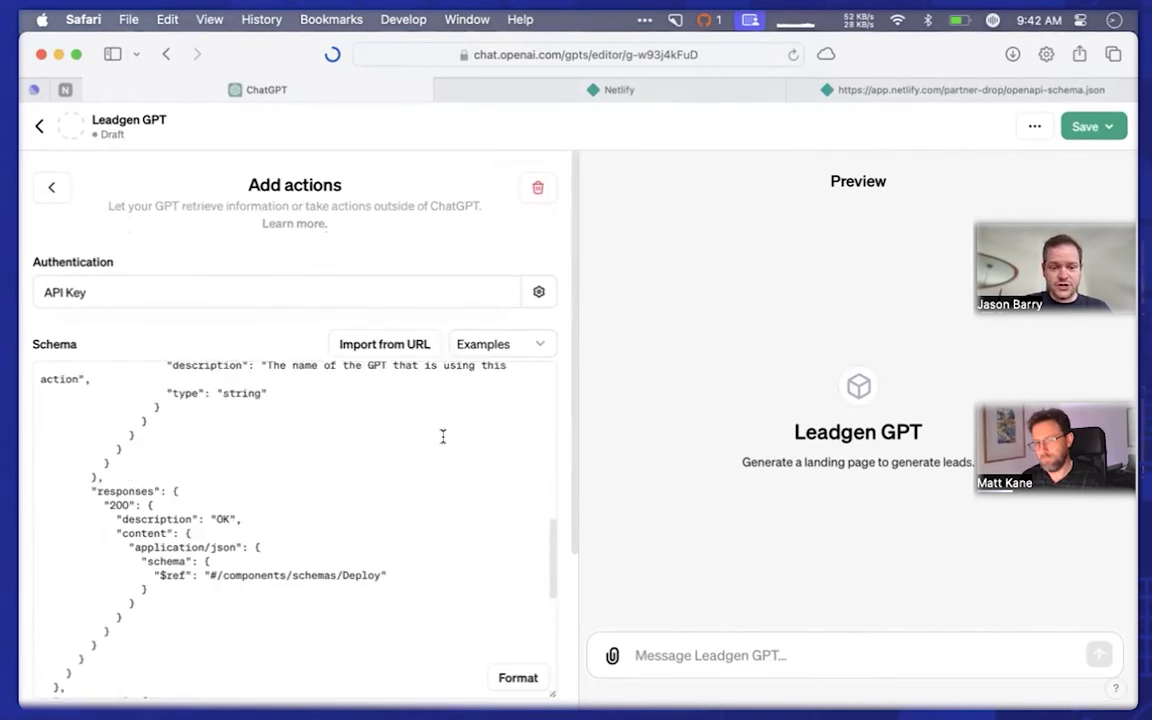
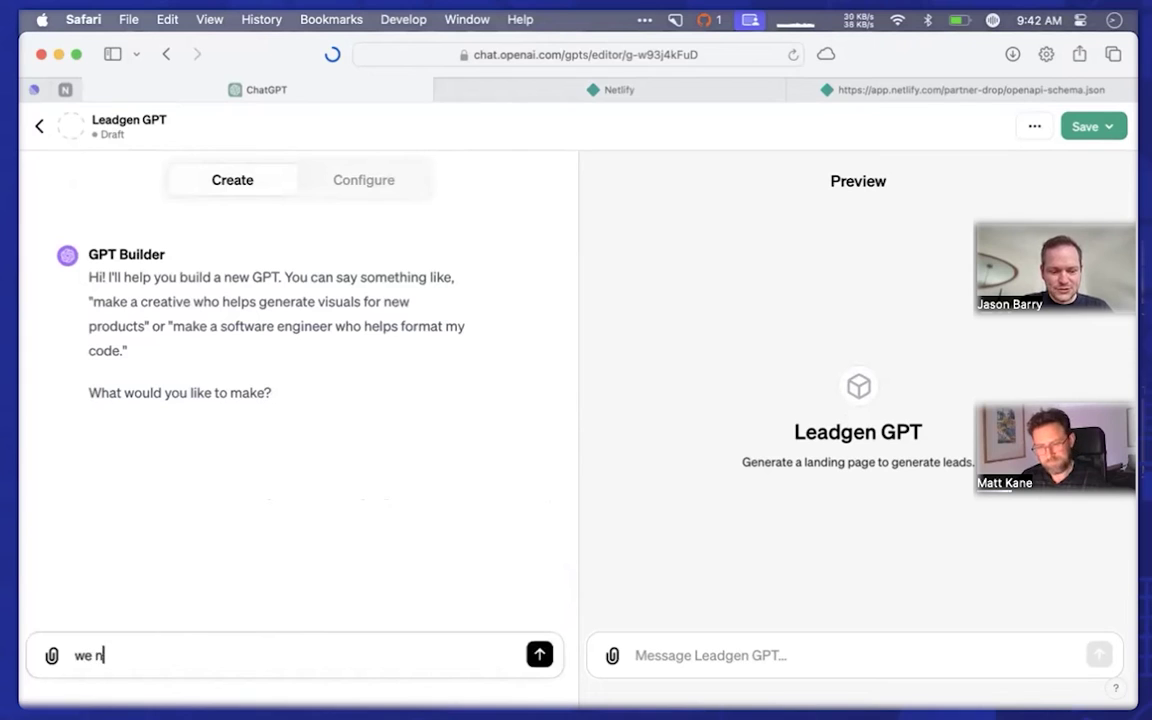
- Request a profile picture from the GPT Builder with the message "we need a splashy avatar!"
text(d a splashy avatar)
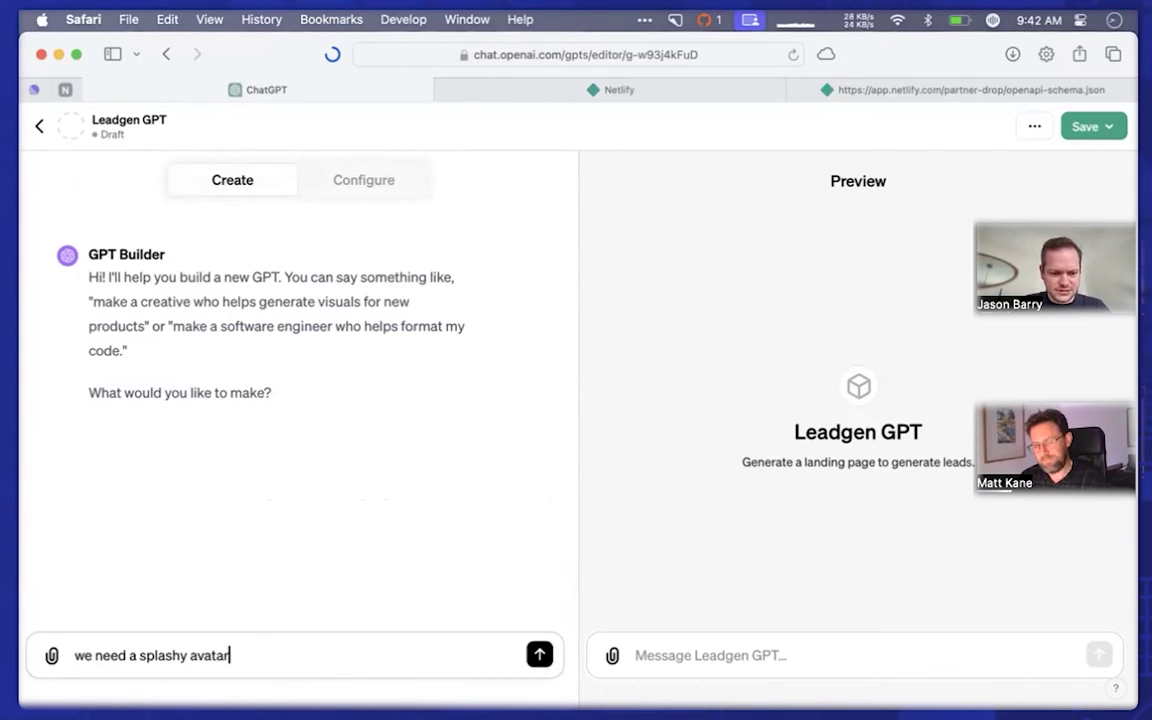
text(!)
key(Return)
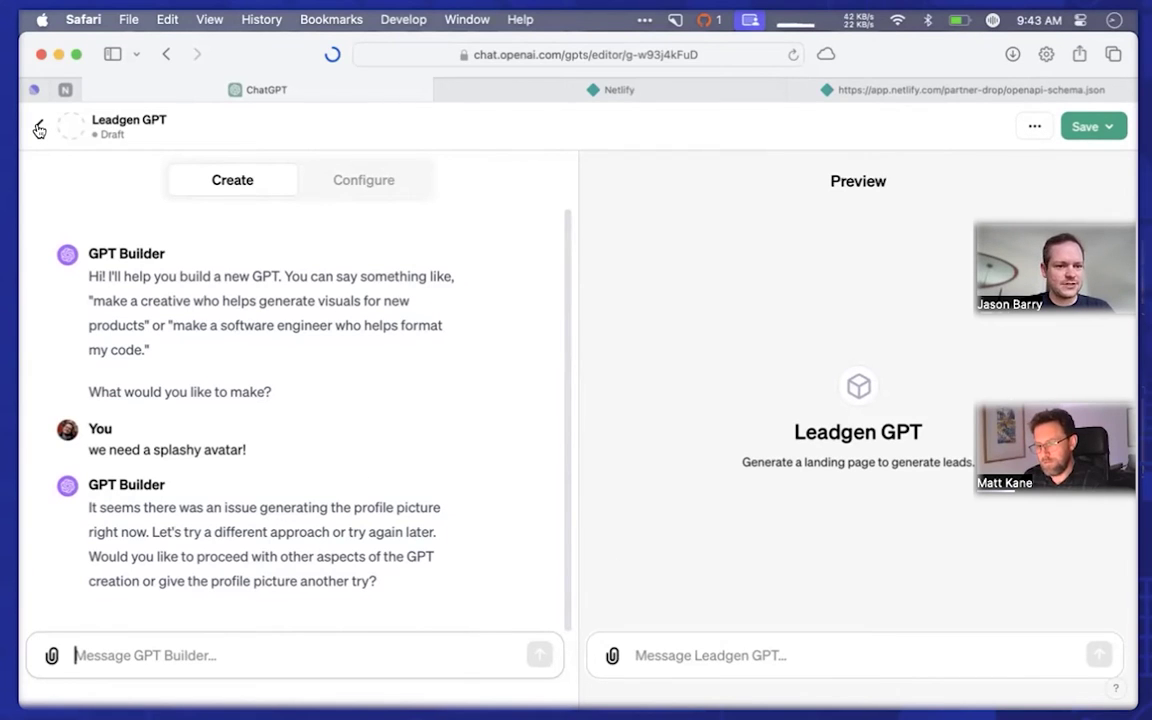
- Save the GPT with publishing limited to Only me and open it
click(1084, 127)
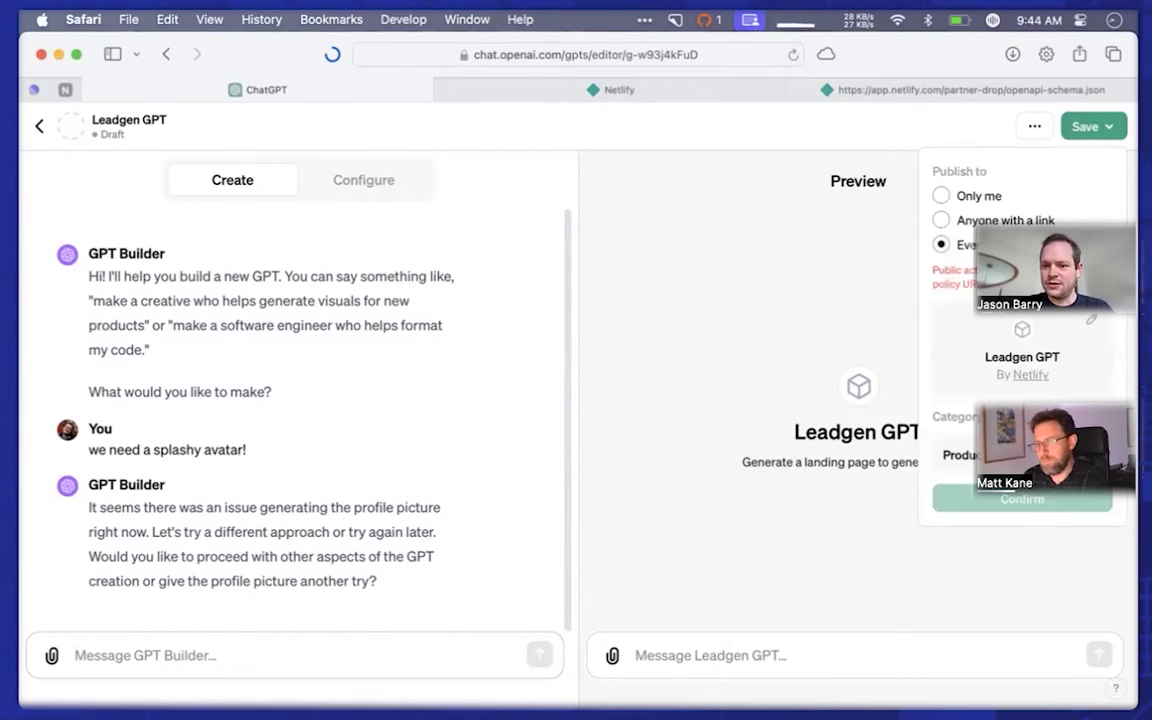
click(977, 197)
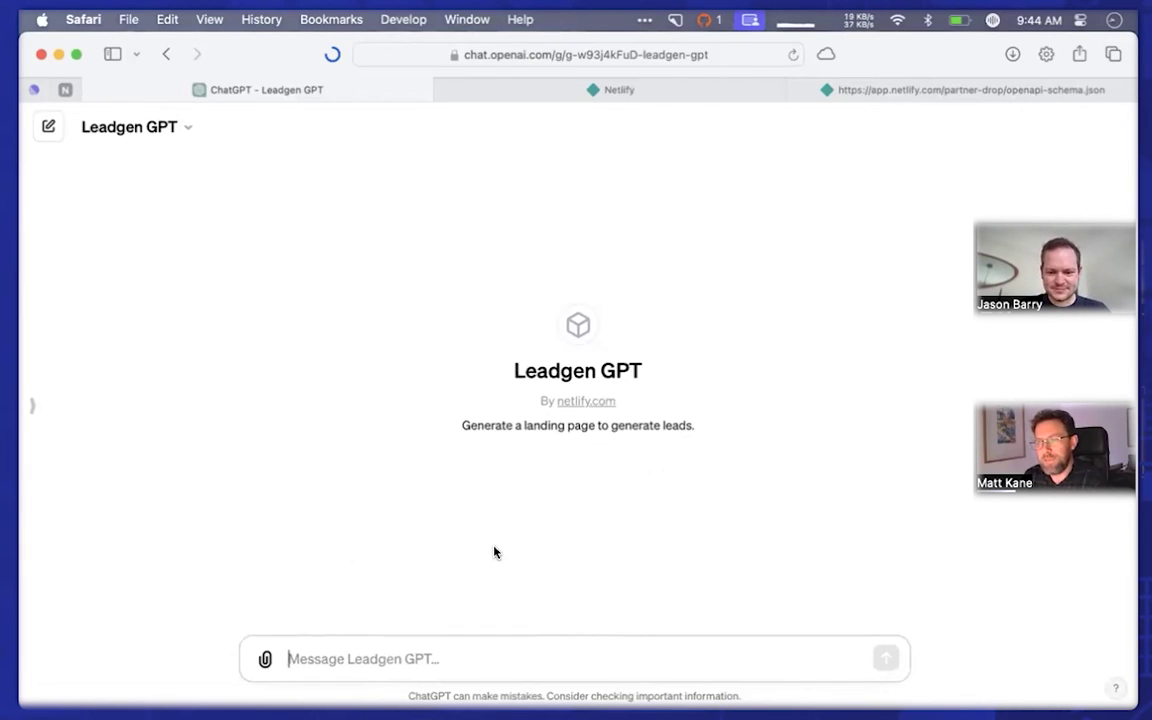
- Send Leadgen GPT the prompt "I want to sell cozy slippers to the world!"
text(I want )
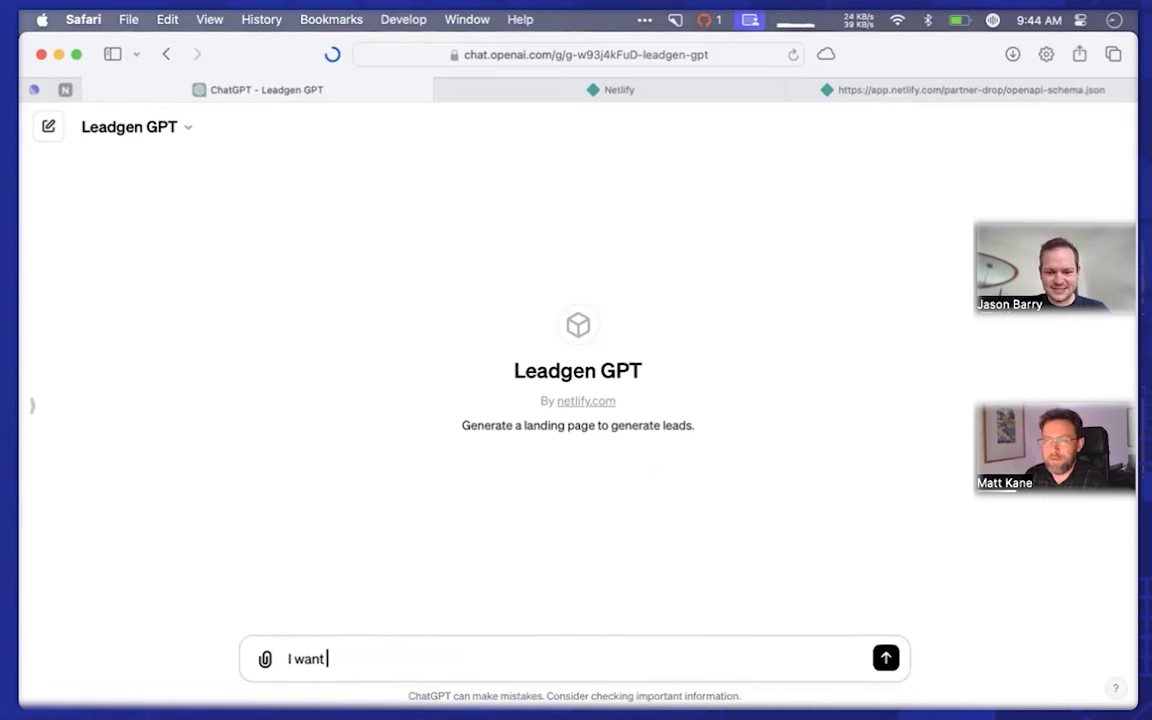
text(to sell co)
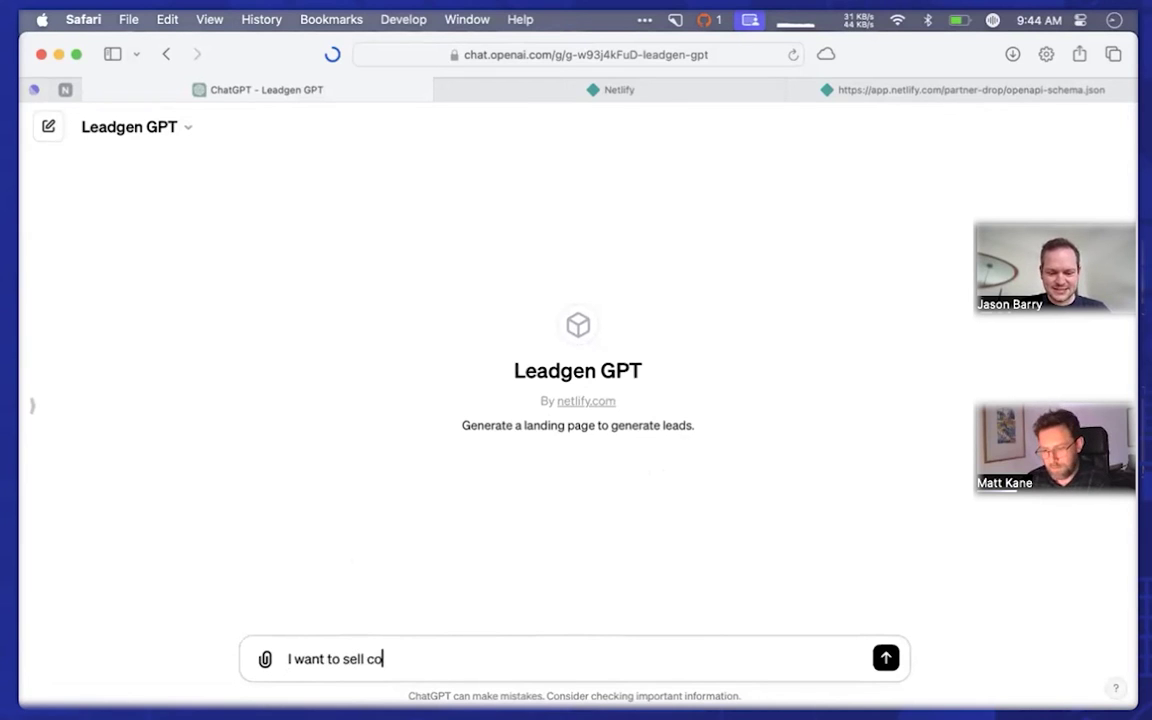
text(zy slippers to the world!)
key(Return)
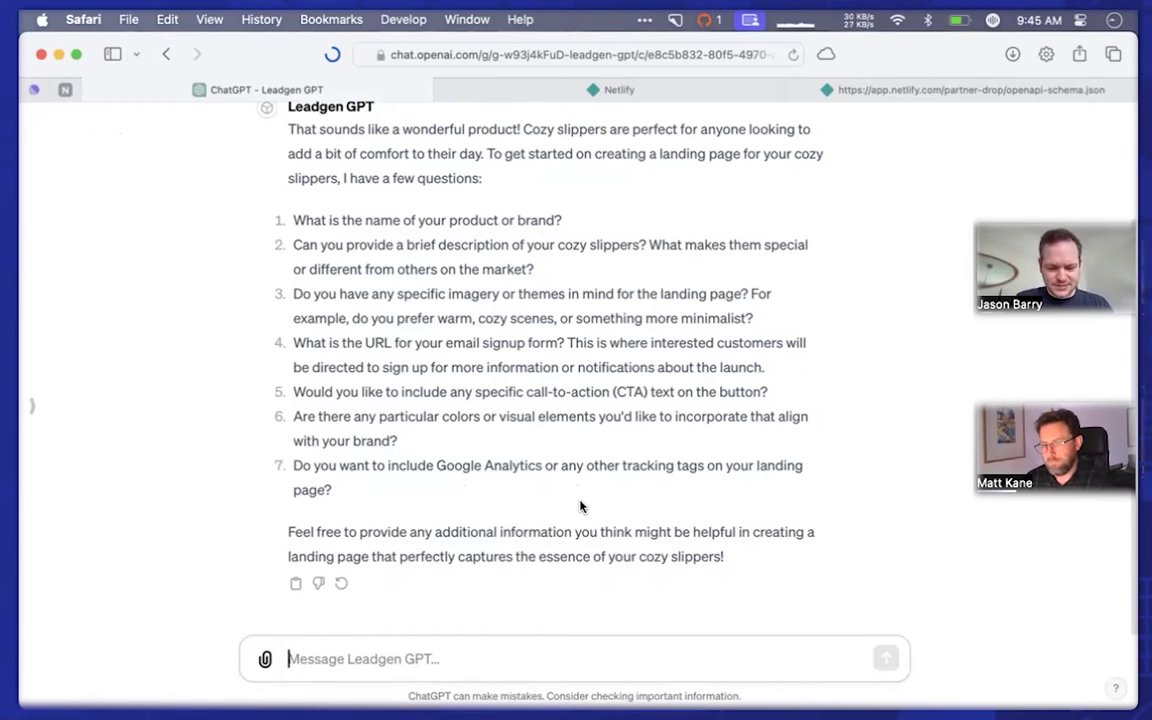
- Draft a reply to Leadgen GPT reading "come up with random responses for each of these bullet points (surprise me!)"
text(come up with)
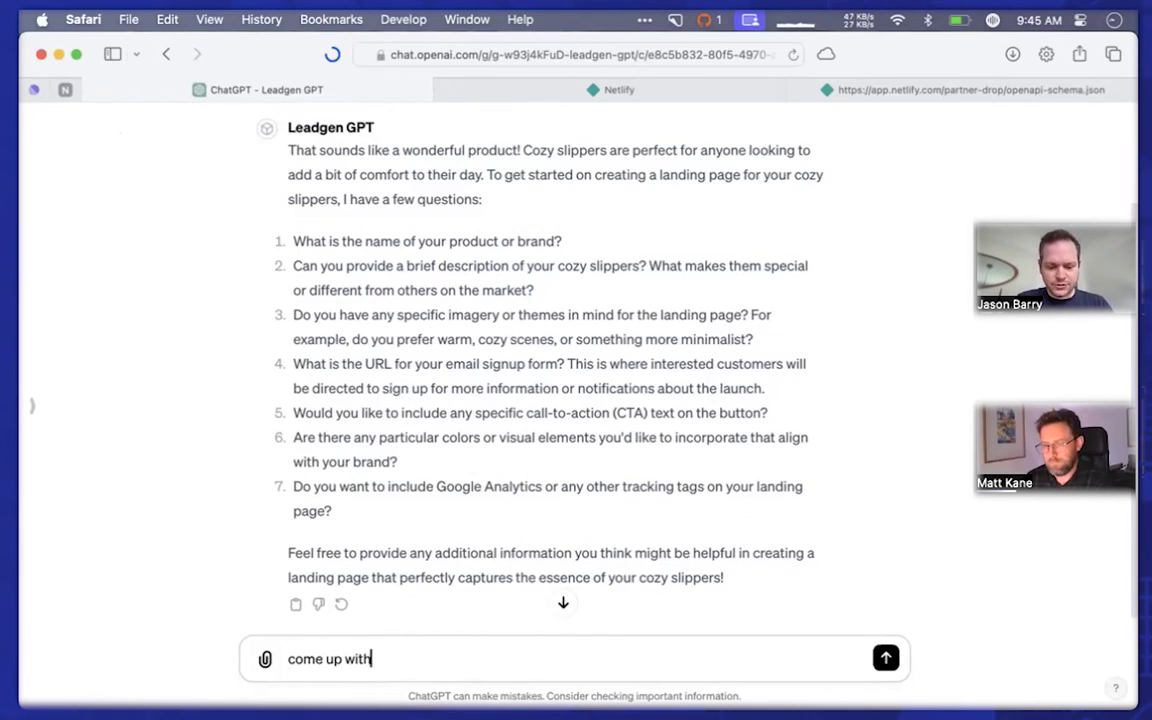
text( random respon)
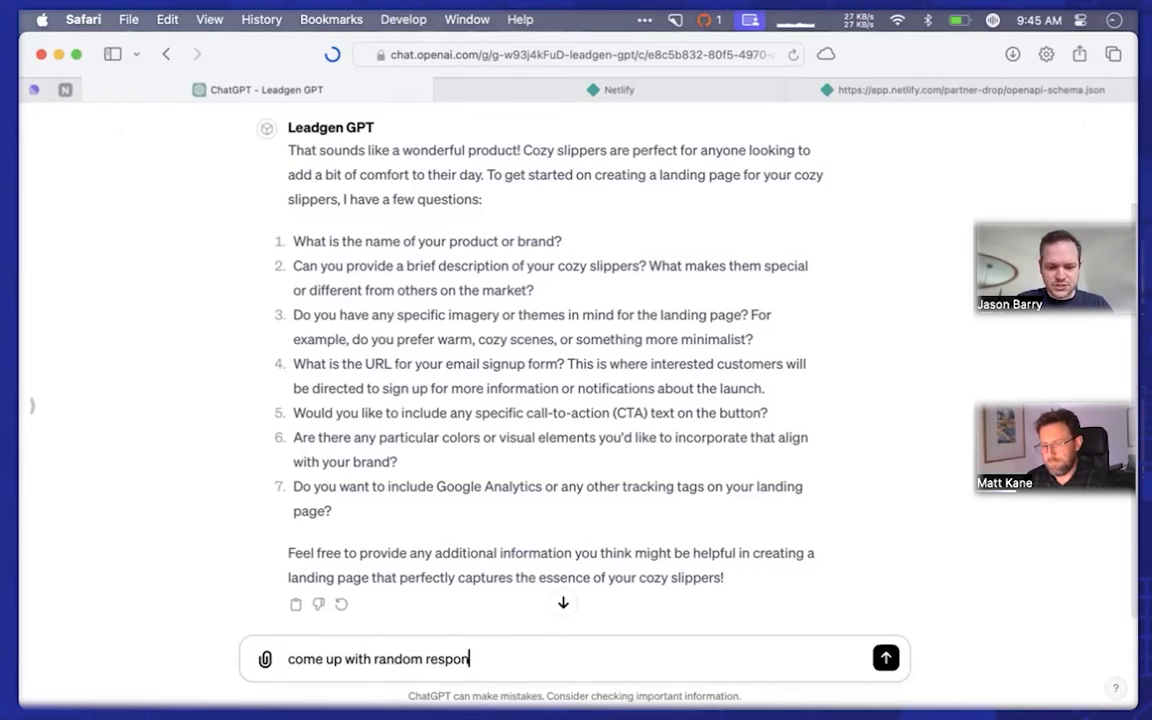
text(ses for ea)
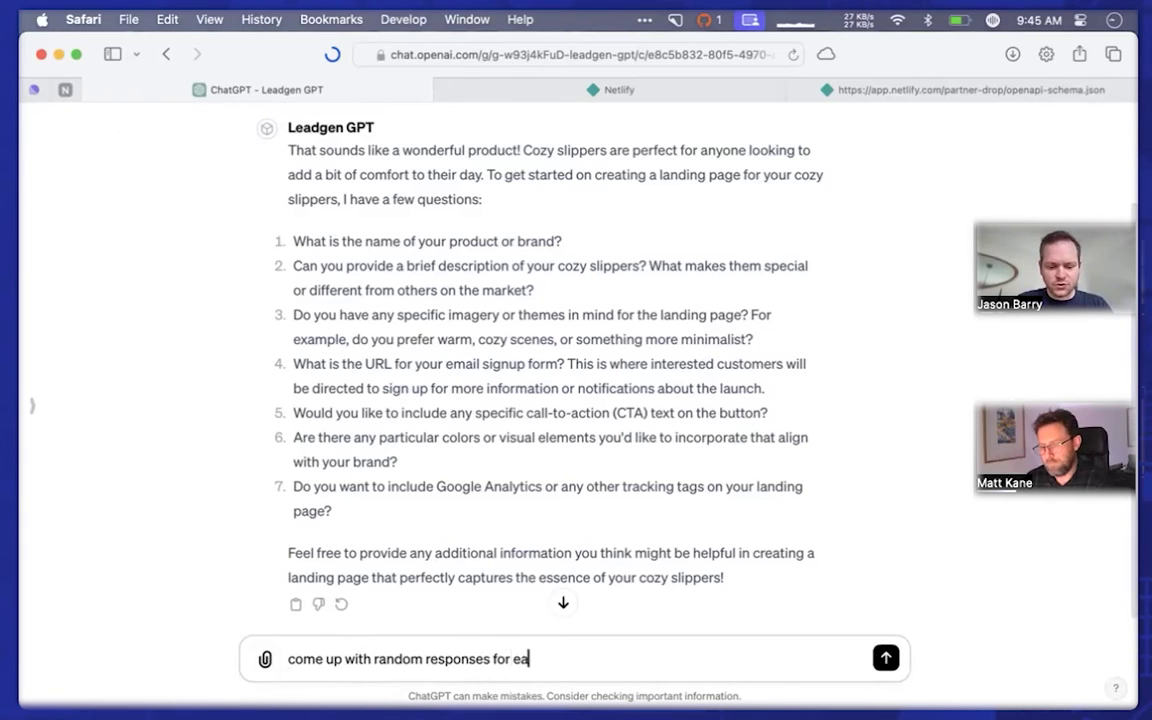
text(ch ot these)
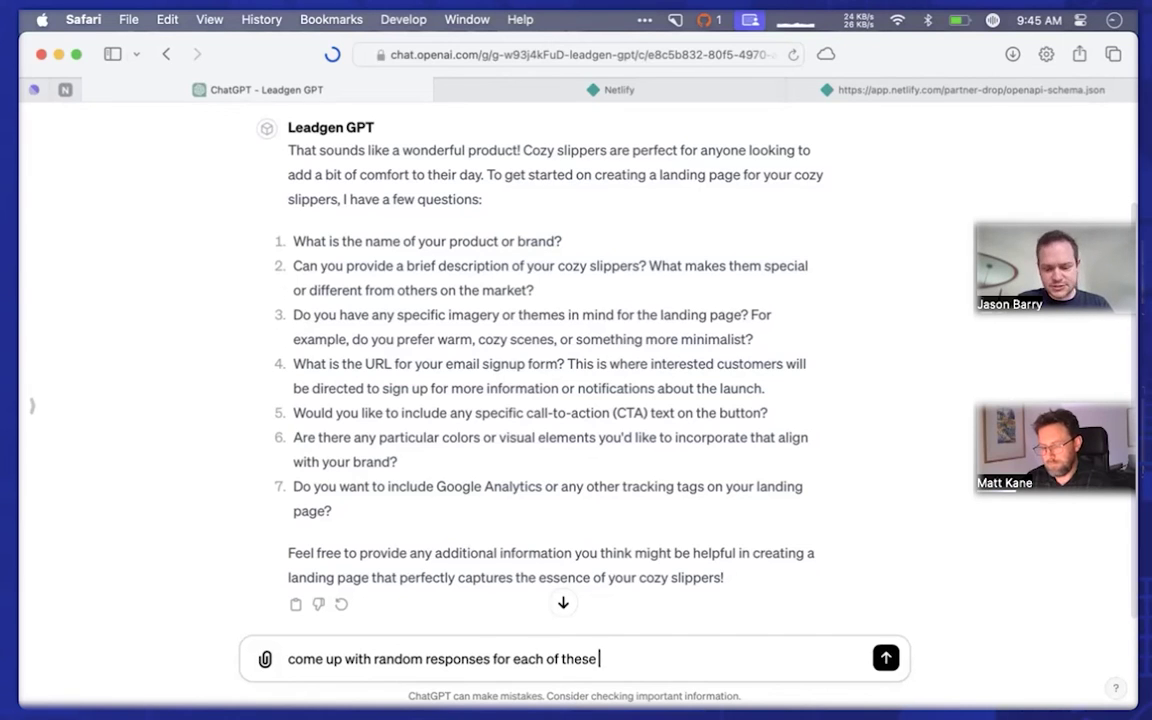
text(sbullet points)
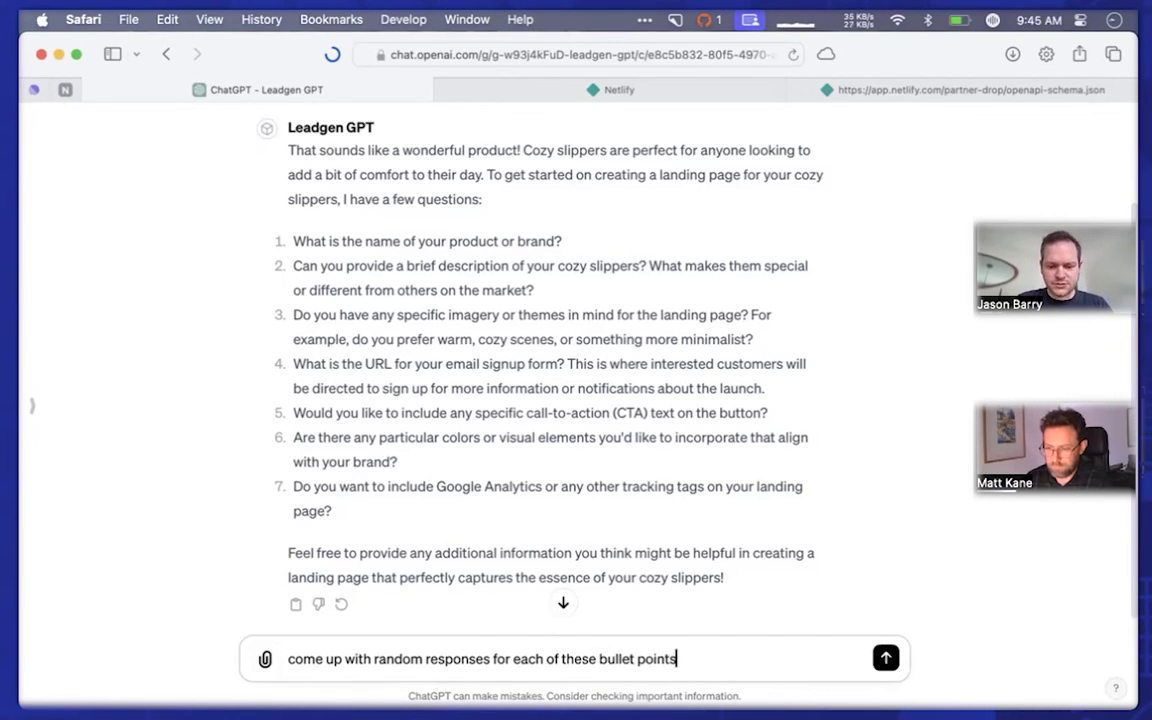
text( (surprise)
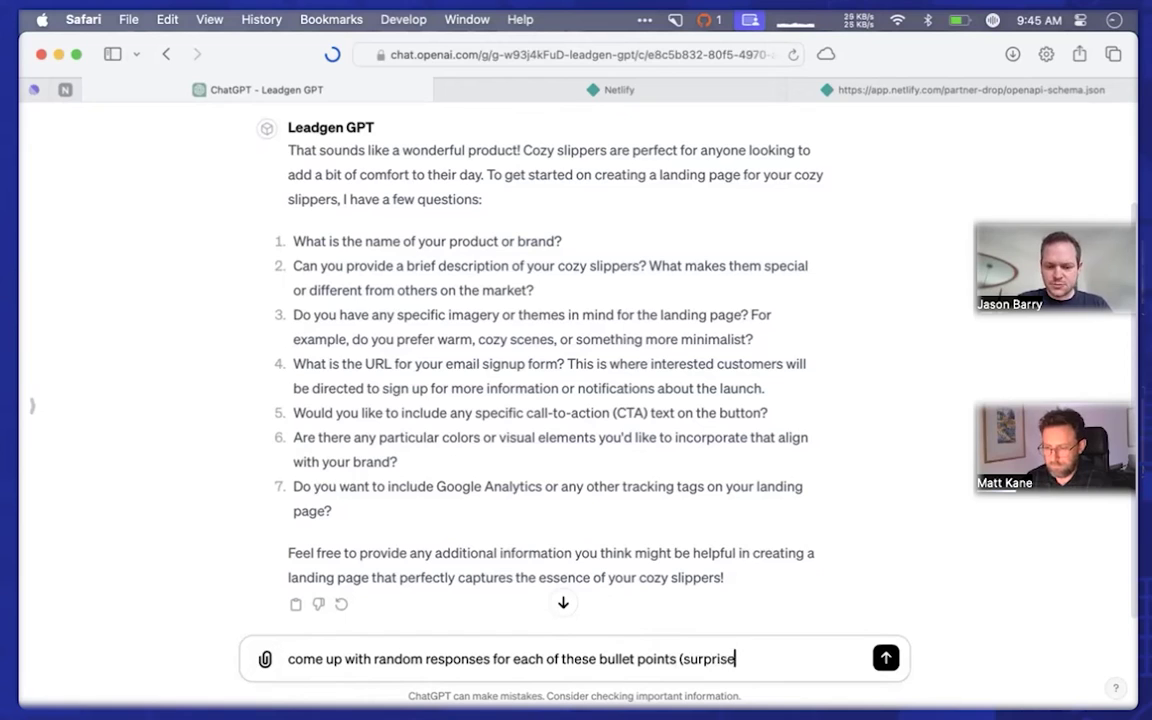
text( me!))
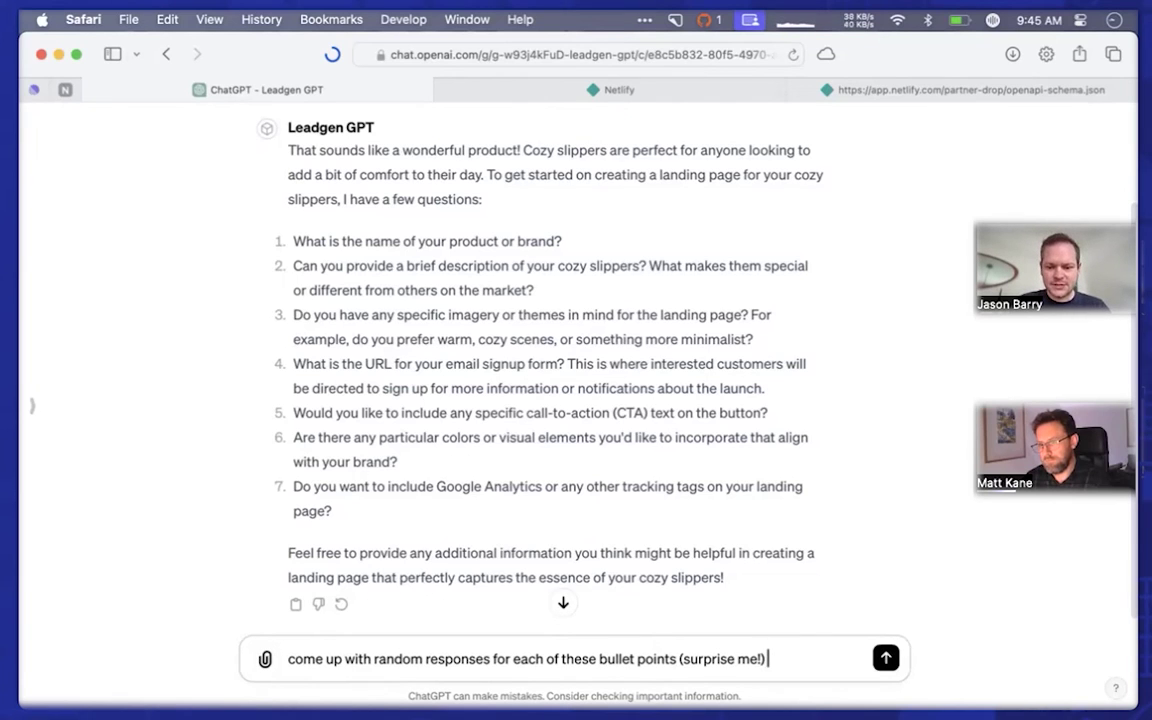
key(super+shift+v)
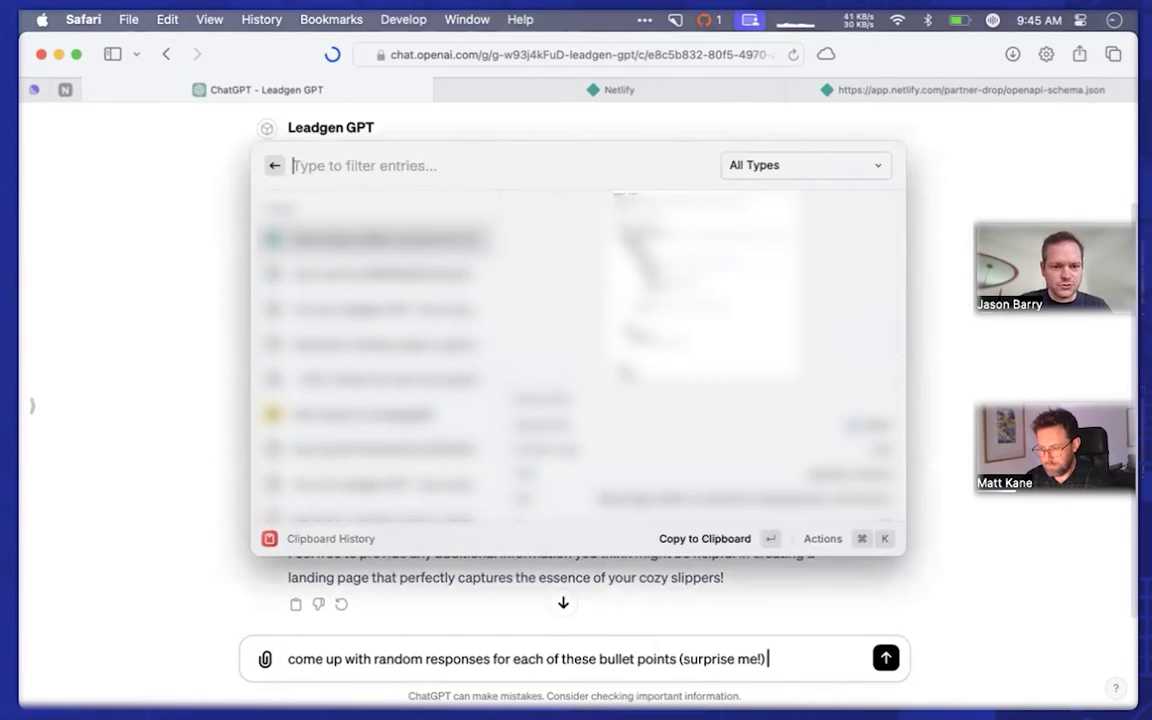
key(Return)
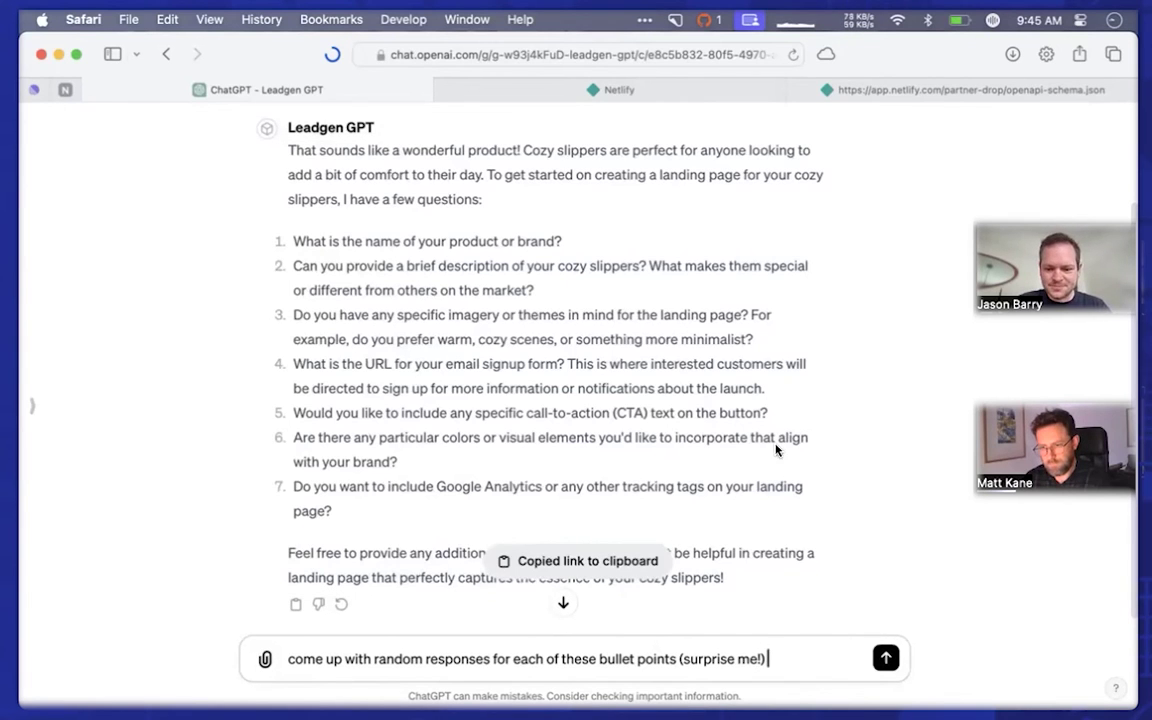
text(. For the URL)
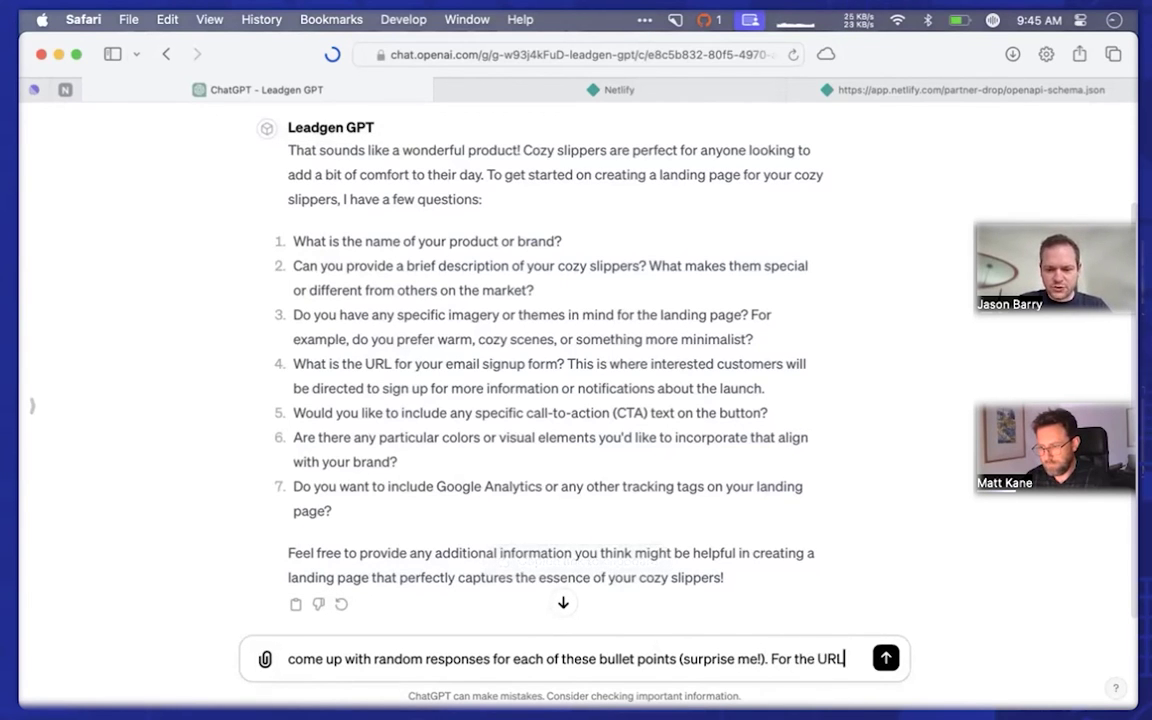
text( to use )
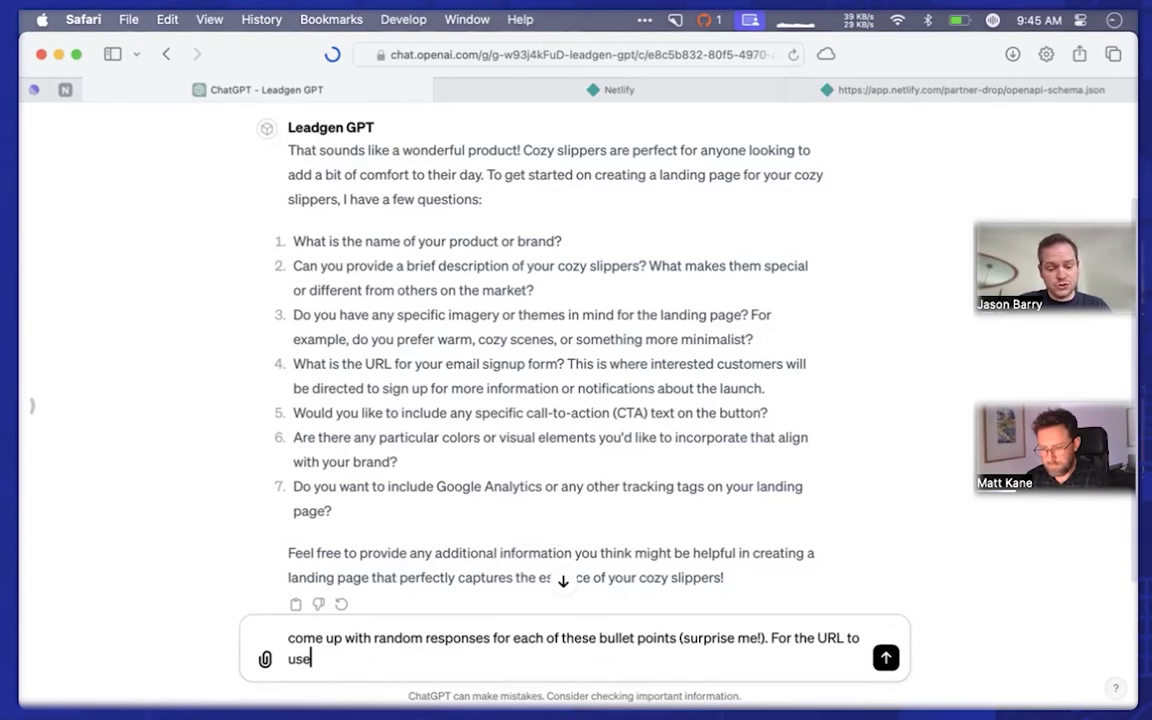
text(as a Call)
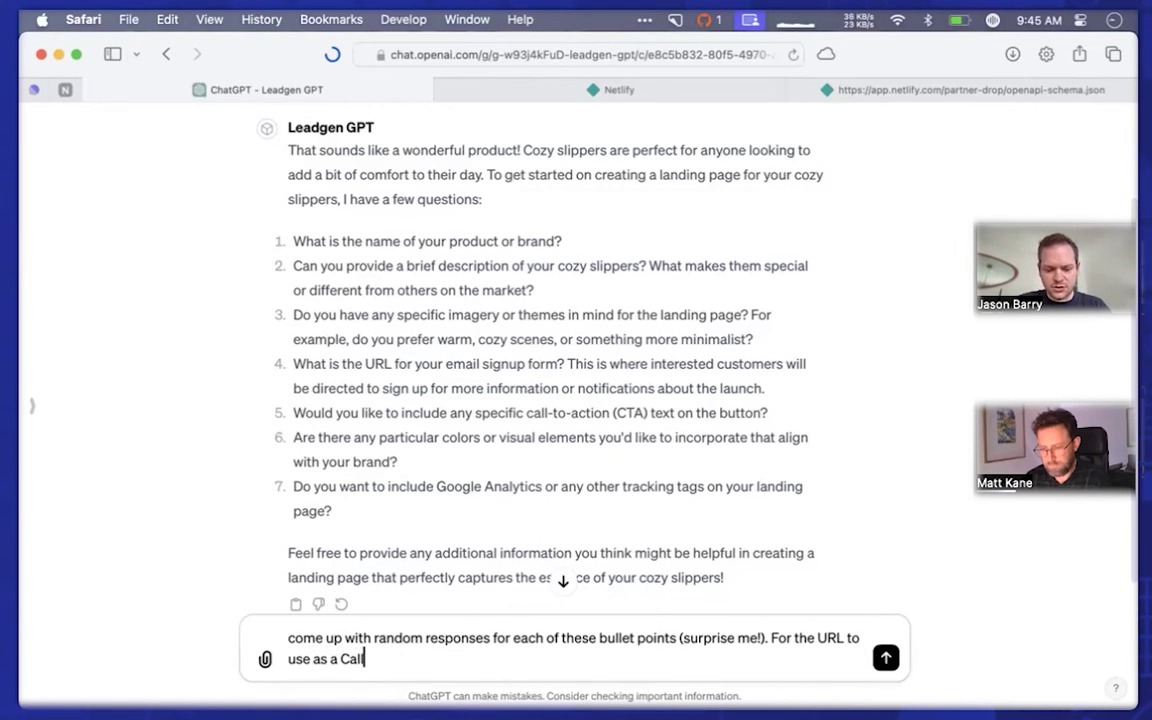
text( To Action, use ')
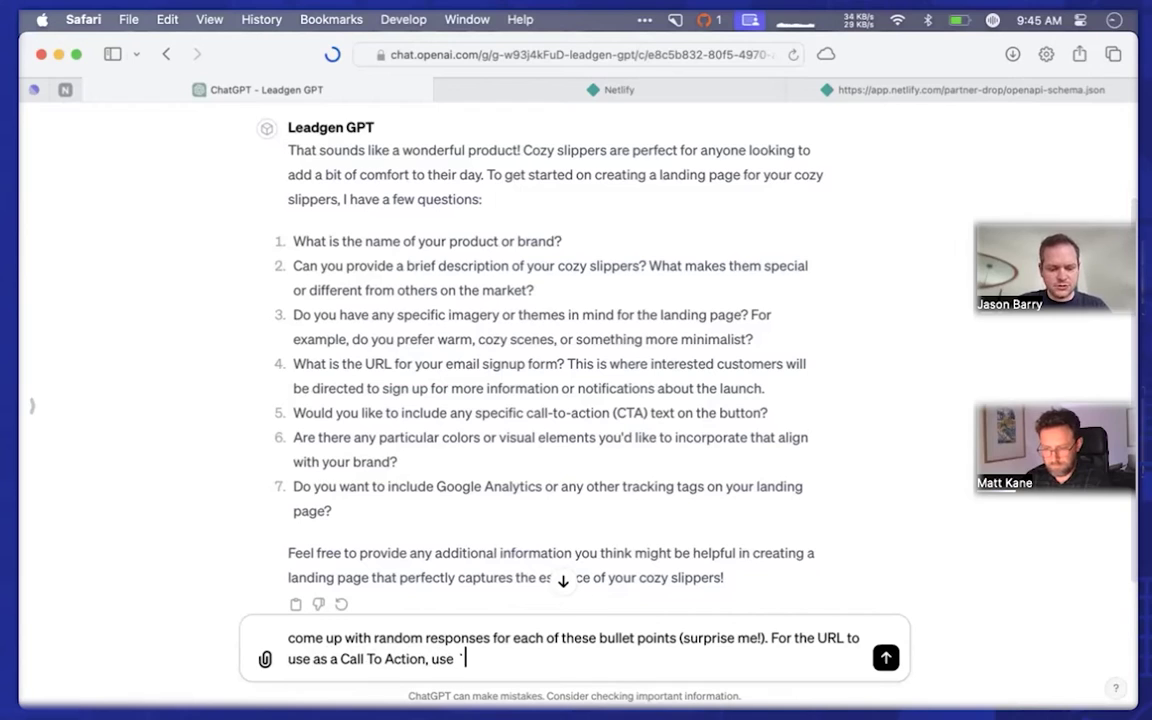
key(super+v)
text(`)
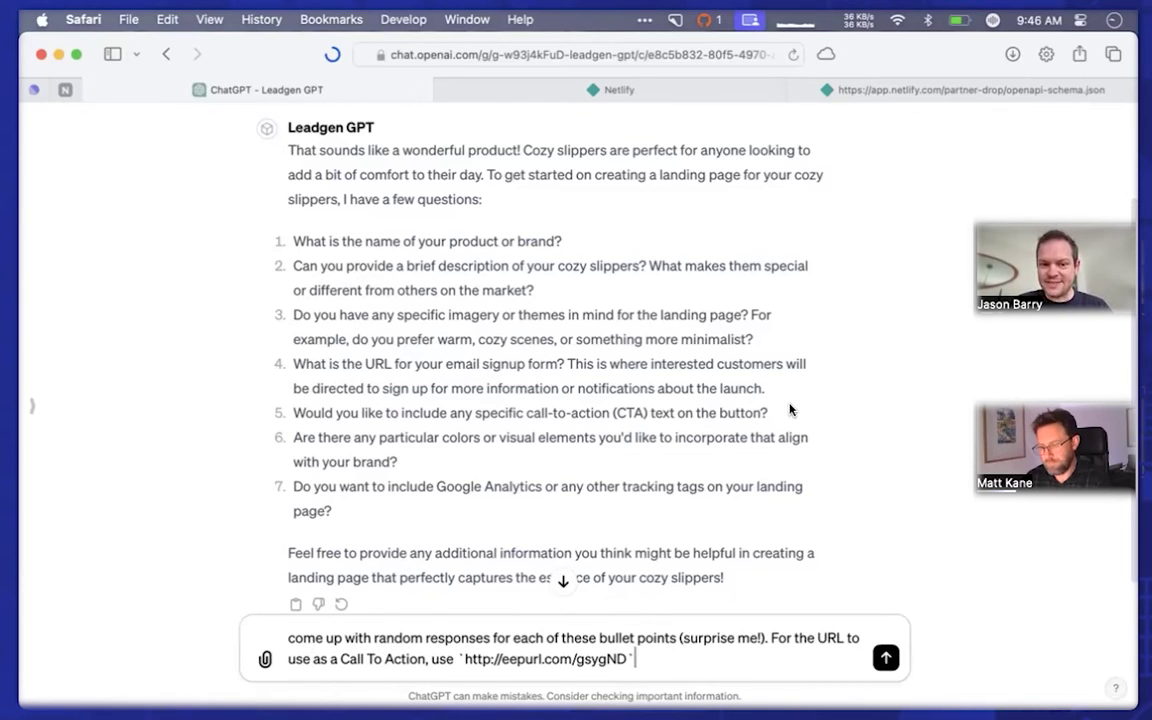
key(Return)
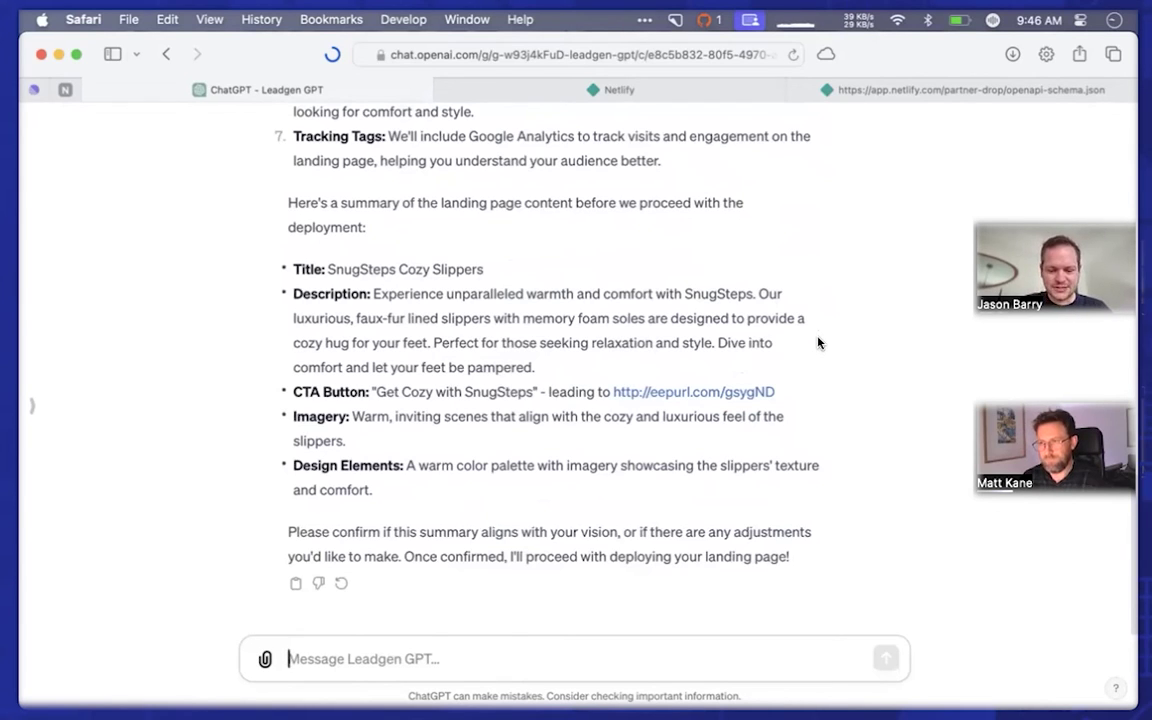
- Confirm the landing page summary with "yep, sounds good to me!" and always allow Leadgen GPT to talk to app.netlify.com
text(yep, sounds good to me!)
key(Return)
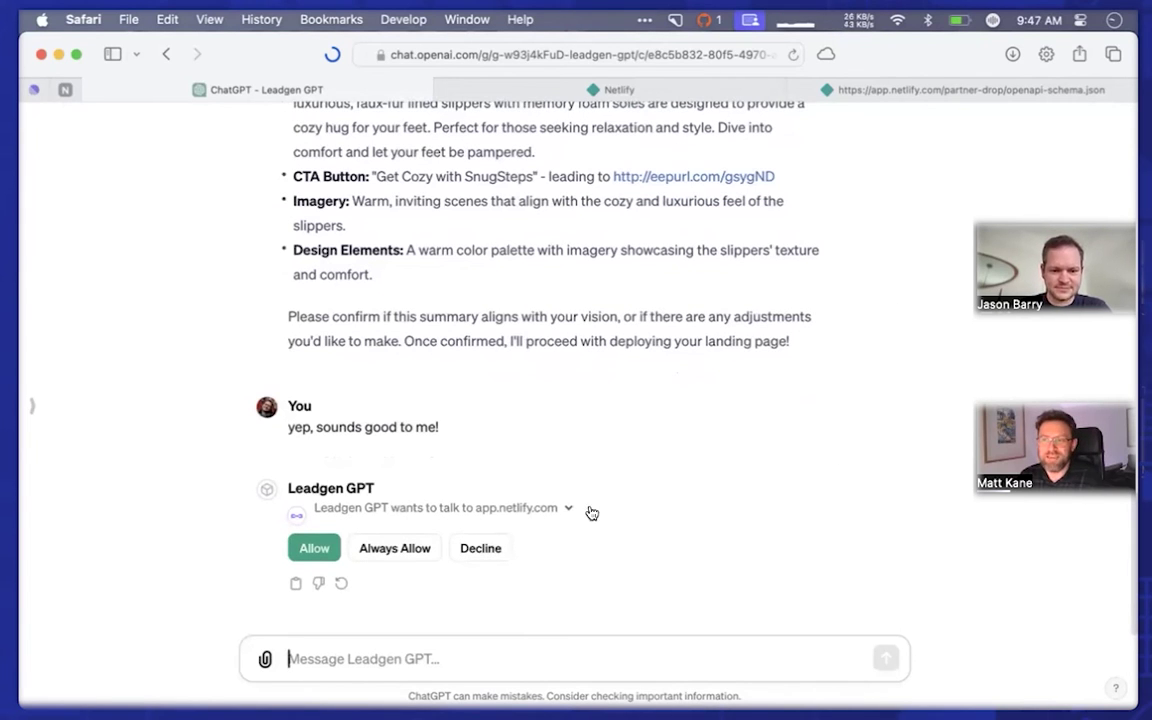
click(385, 550)
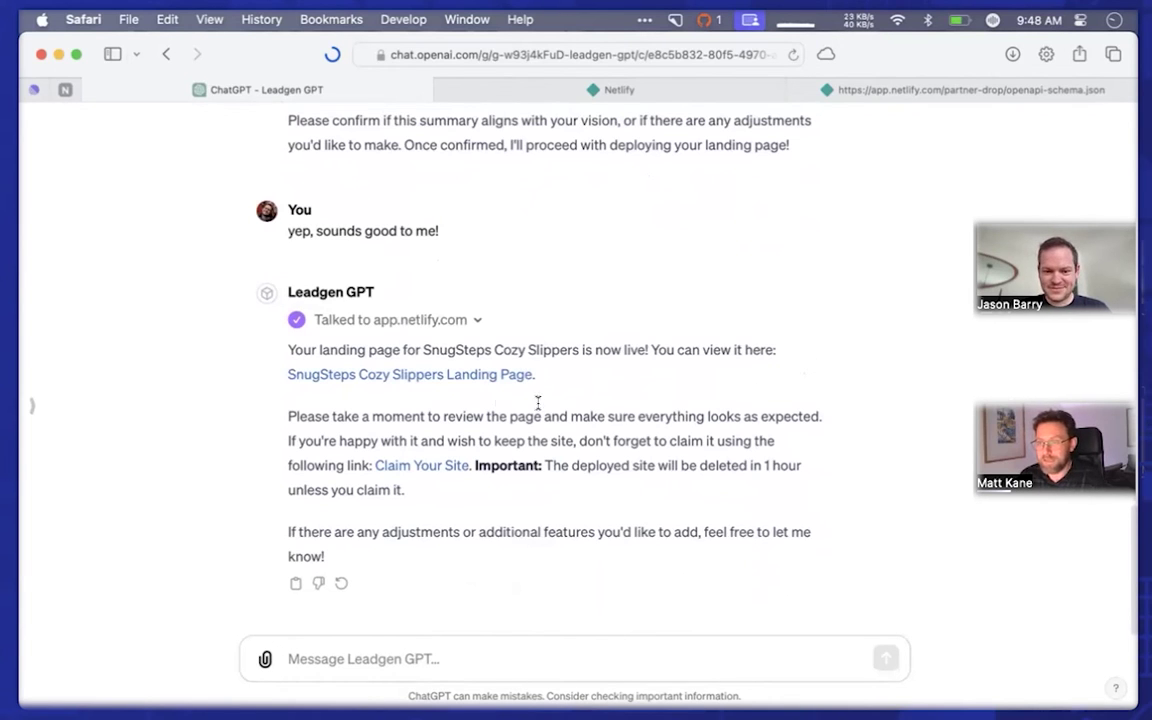
- Inspect the deployed landing page and send Leadgen GPT "hey, I can't see the CTA button -- can you make it bright purple?"
click(422, 376)
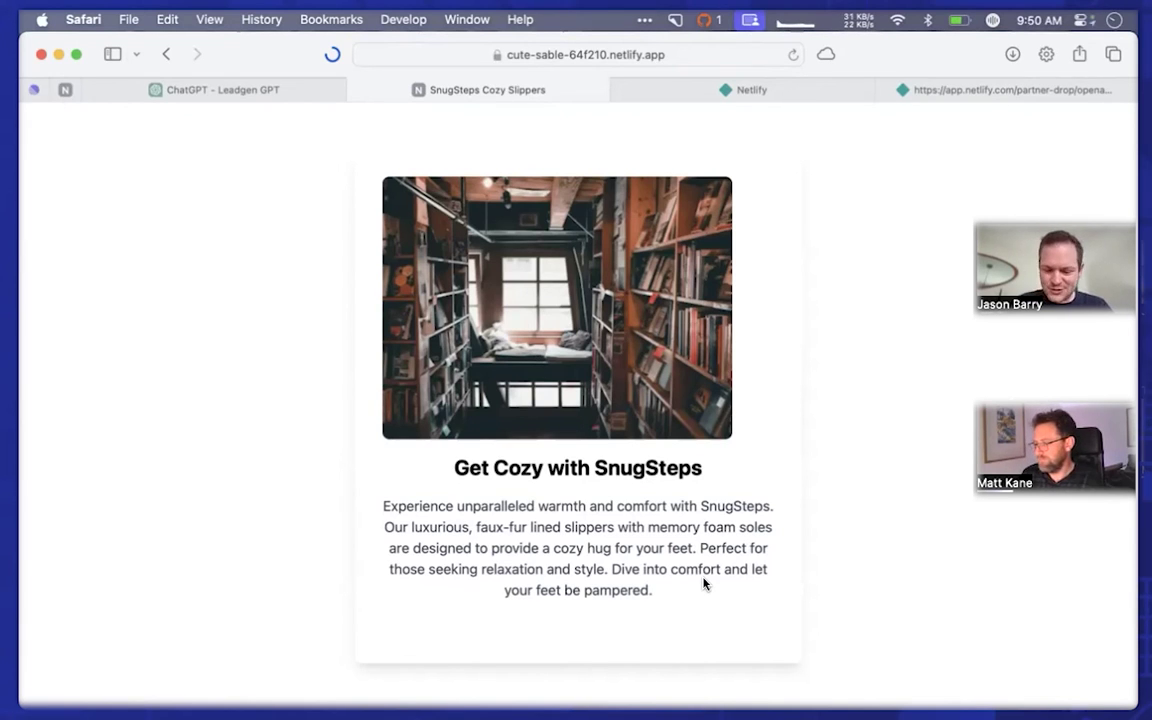
key(ctrl+shift+Tab)
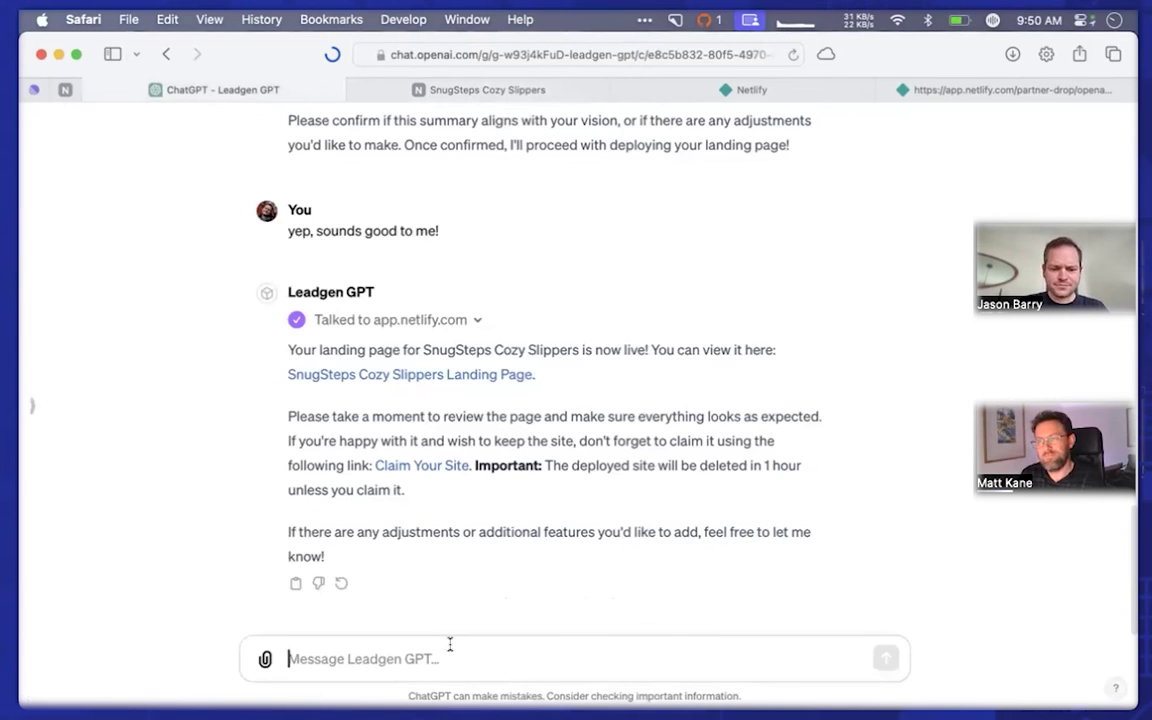
text(hey, )
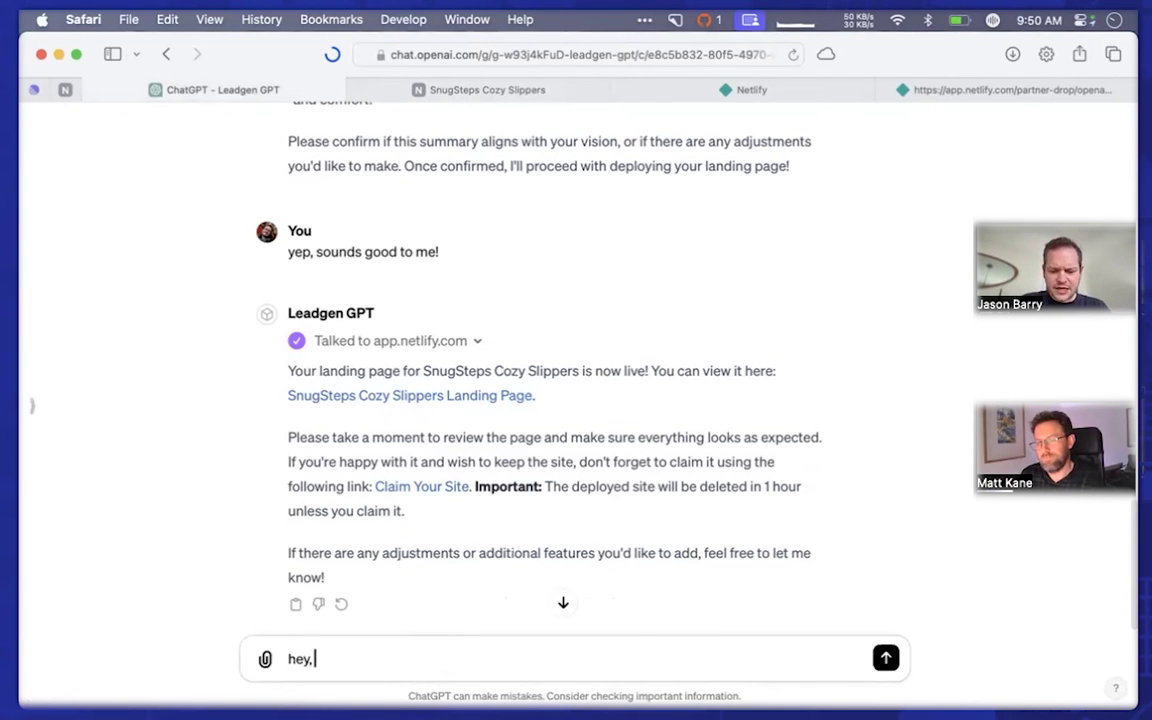
text(I can't see the )
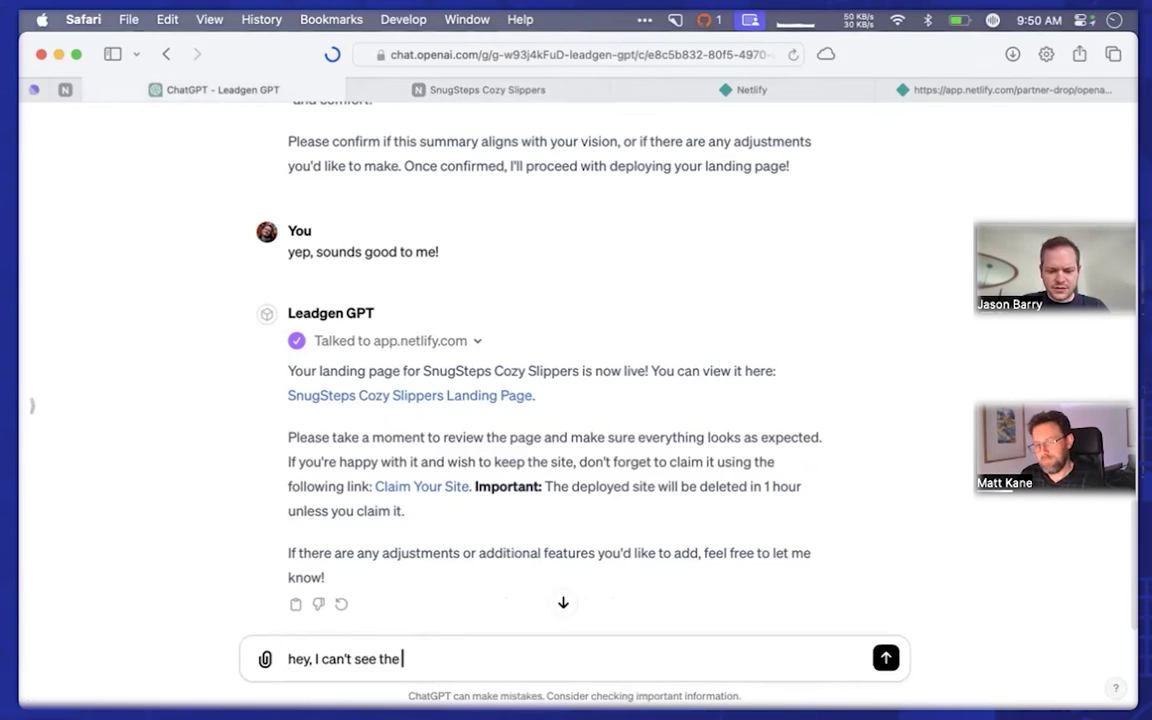
text(CTA button -- )
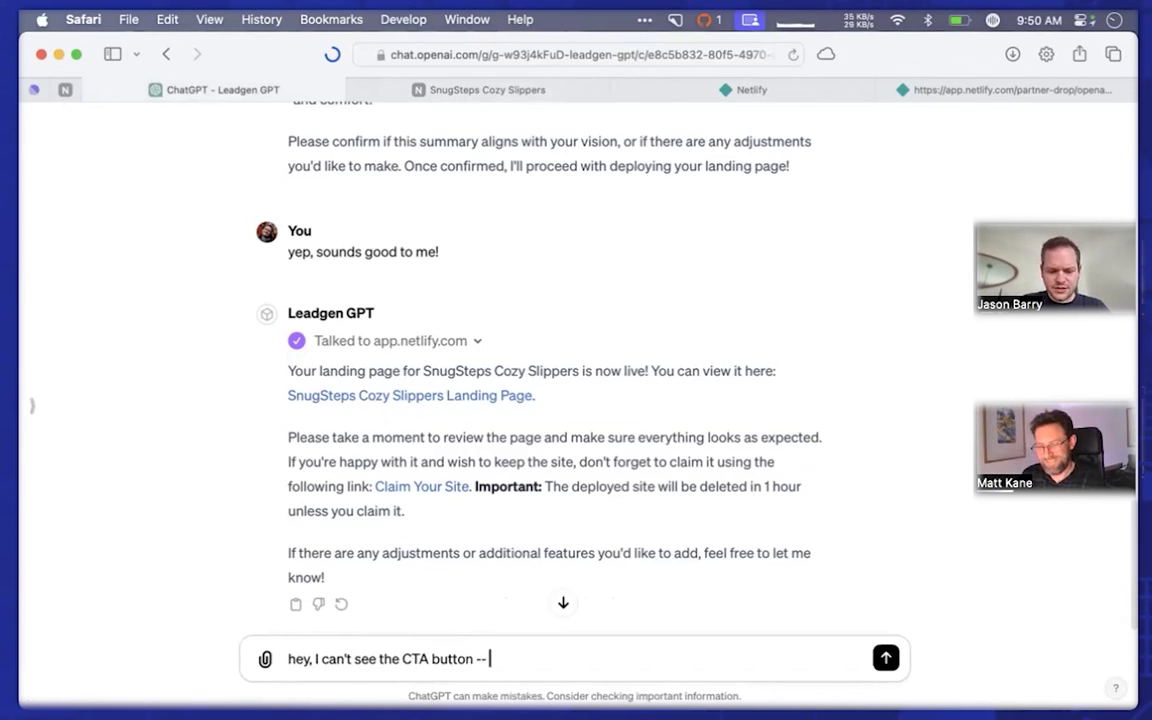
text(can you make it )
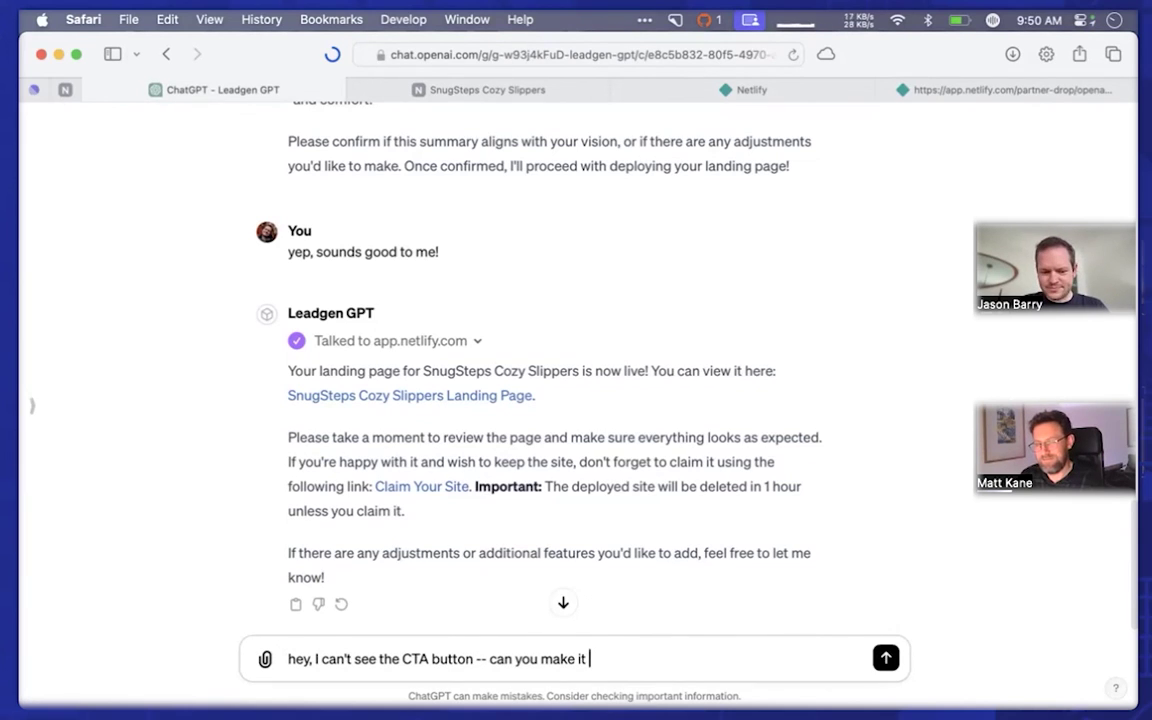
text(br)
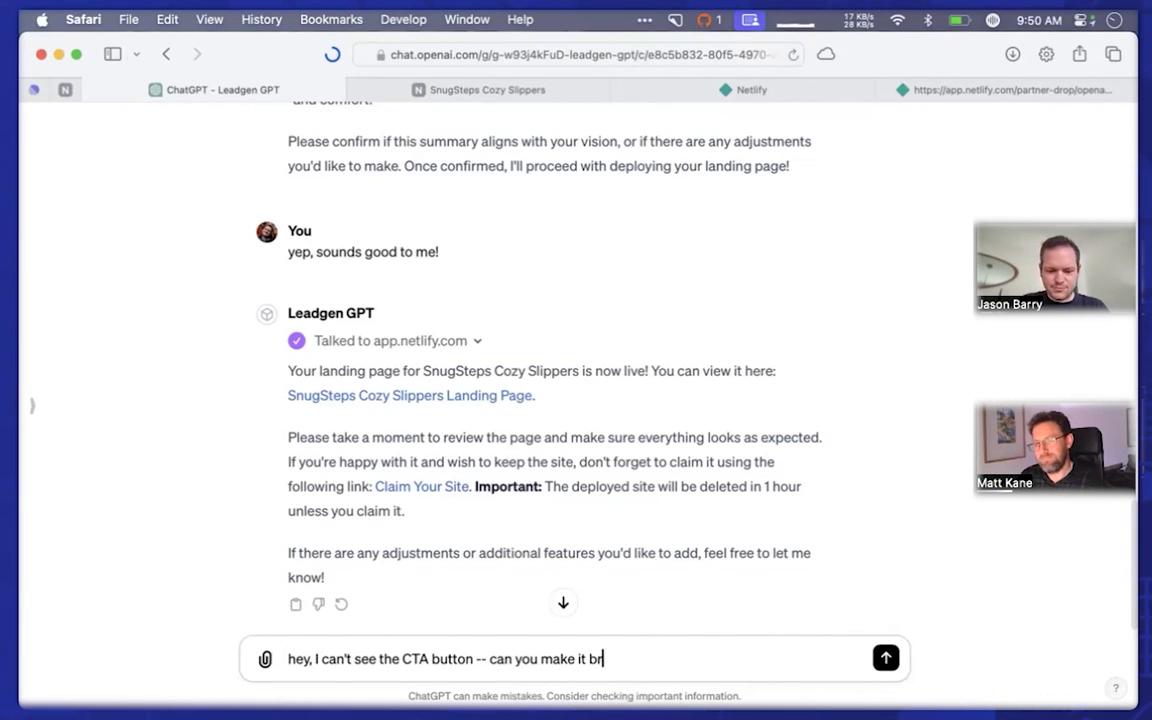
text(ight purple)
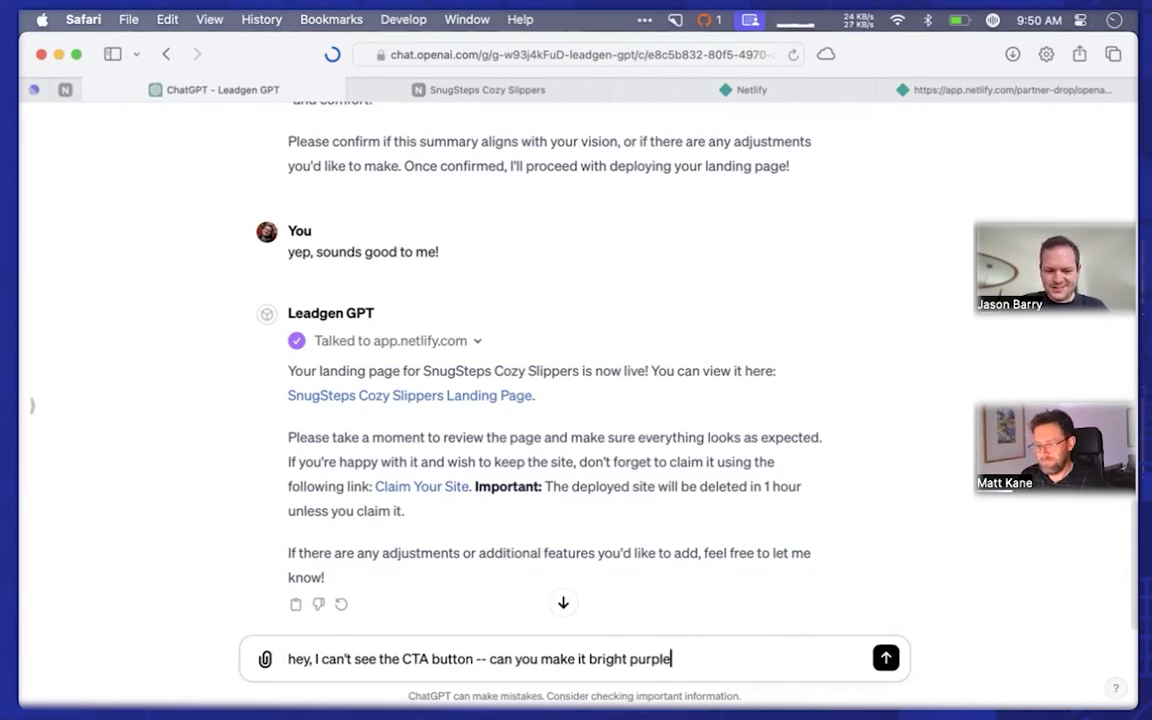
key(Return)
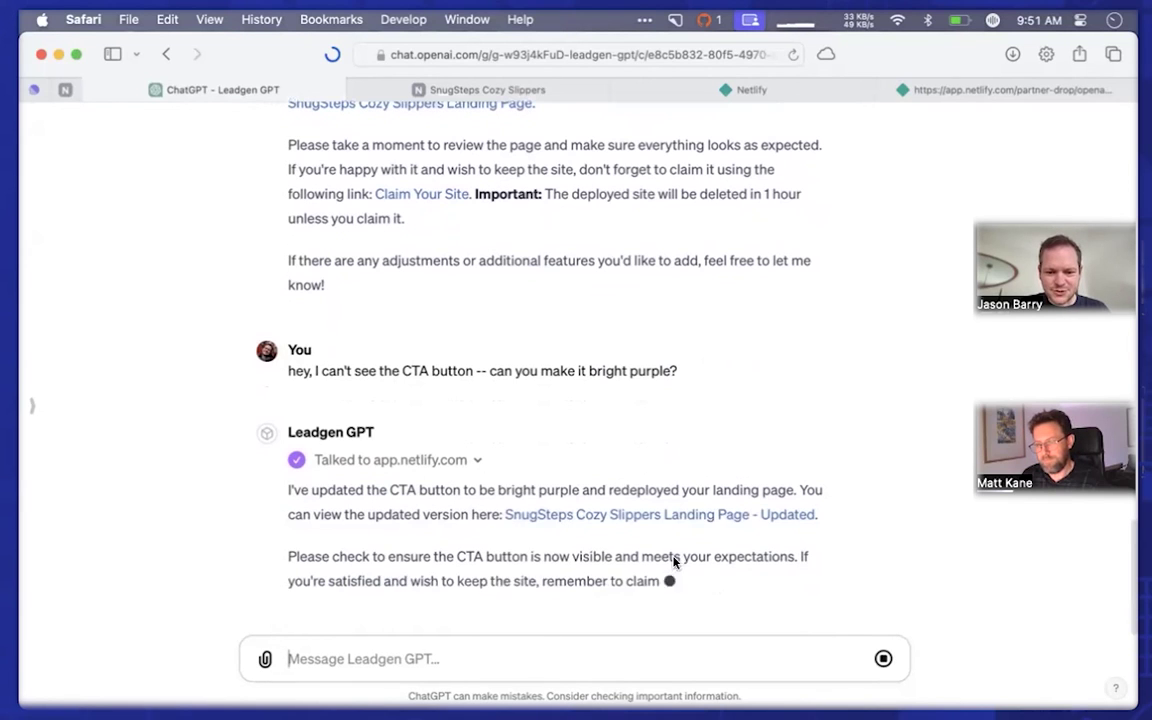
- Open the updated landing page and test its "Get Cozy with SnugSteps" button, looking over the linked signup form
click(656, 489)
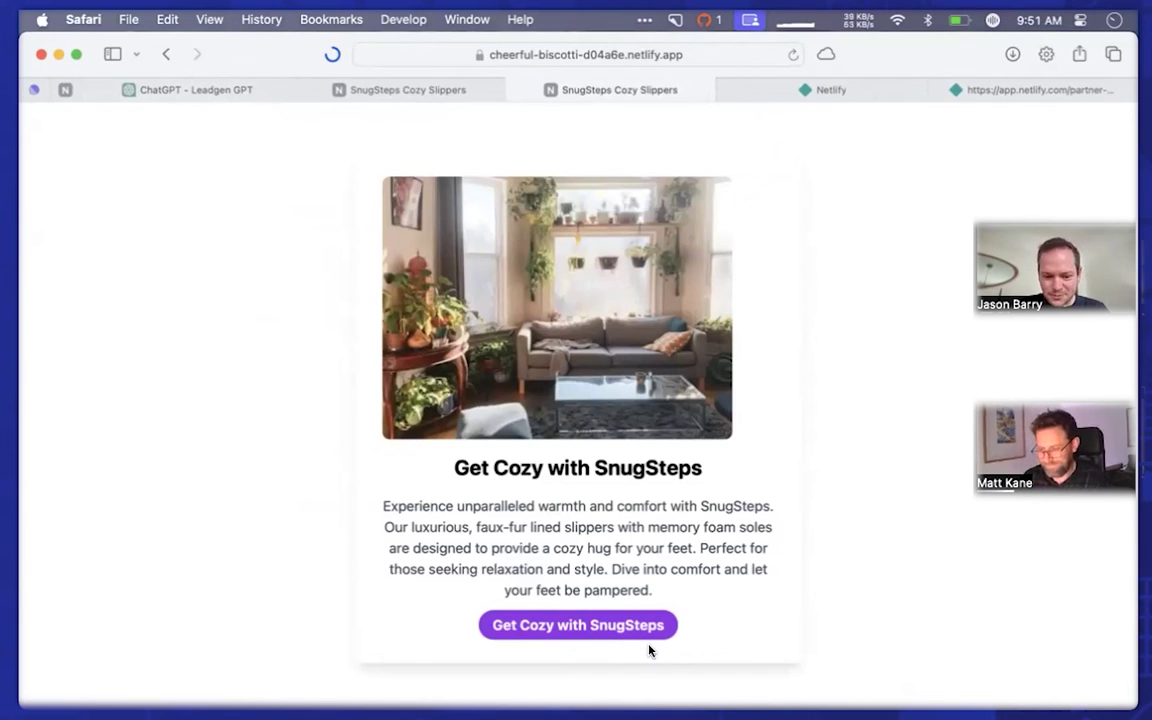
click(589, 624)
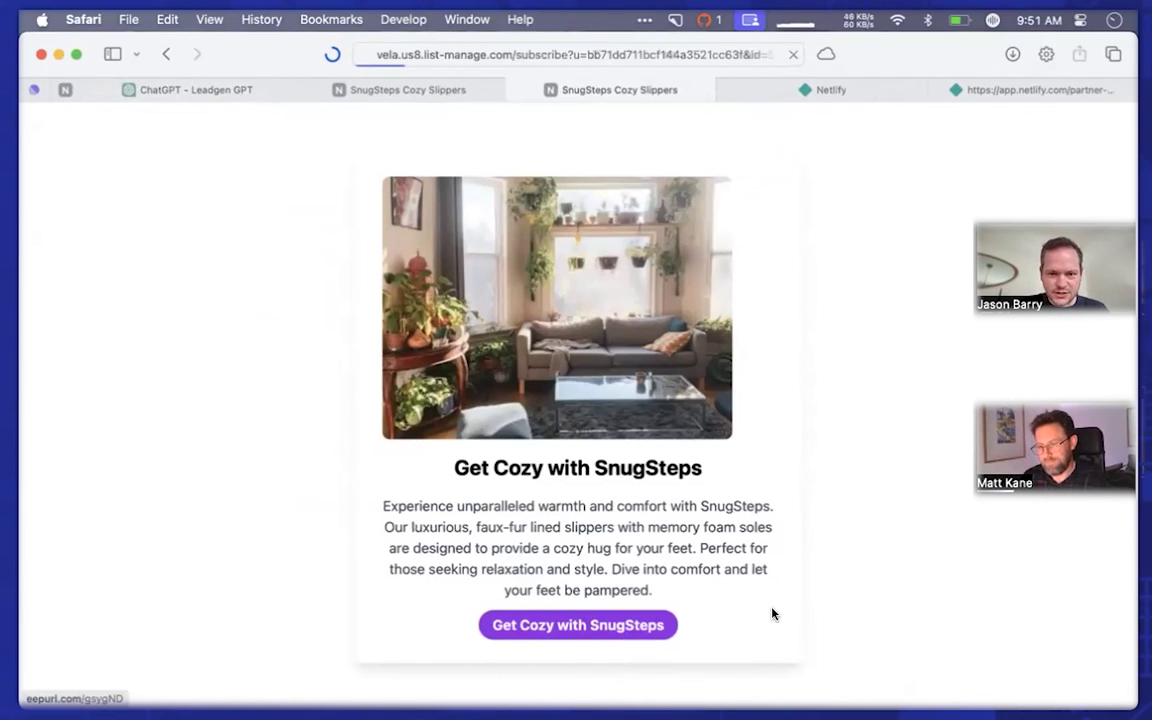
scroll(772, 614, down, 4)
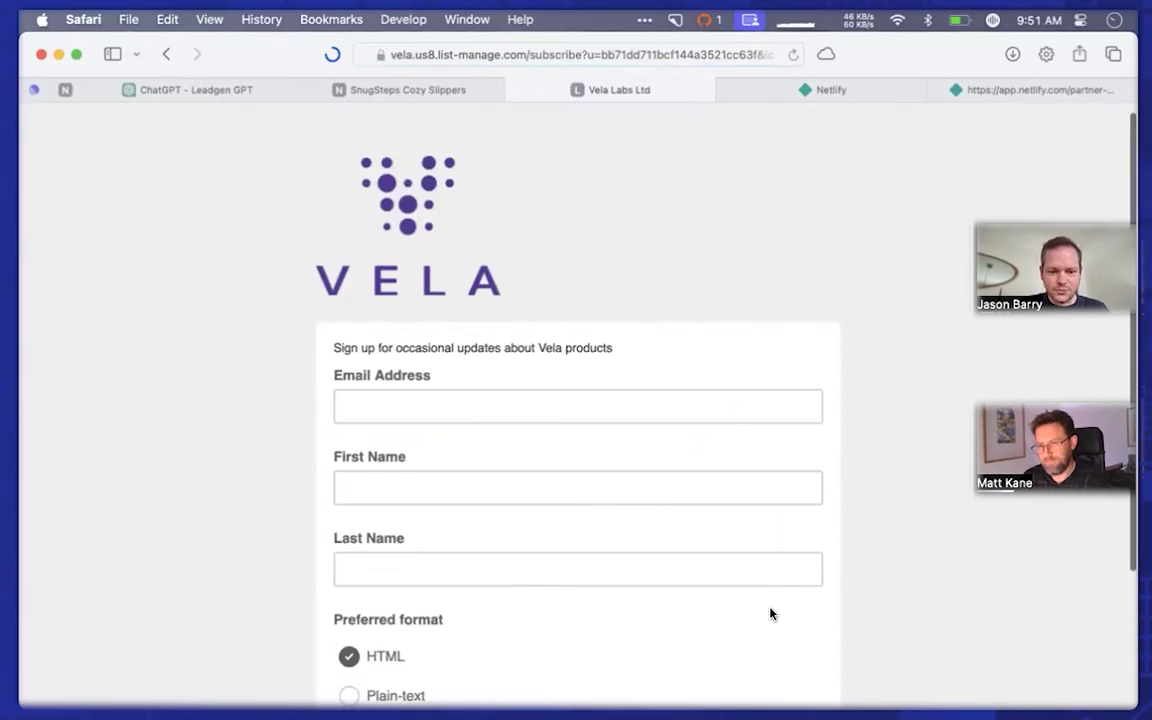
scroll(770, 613, up, 3)
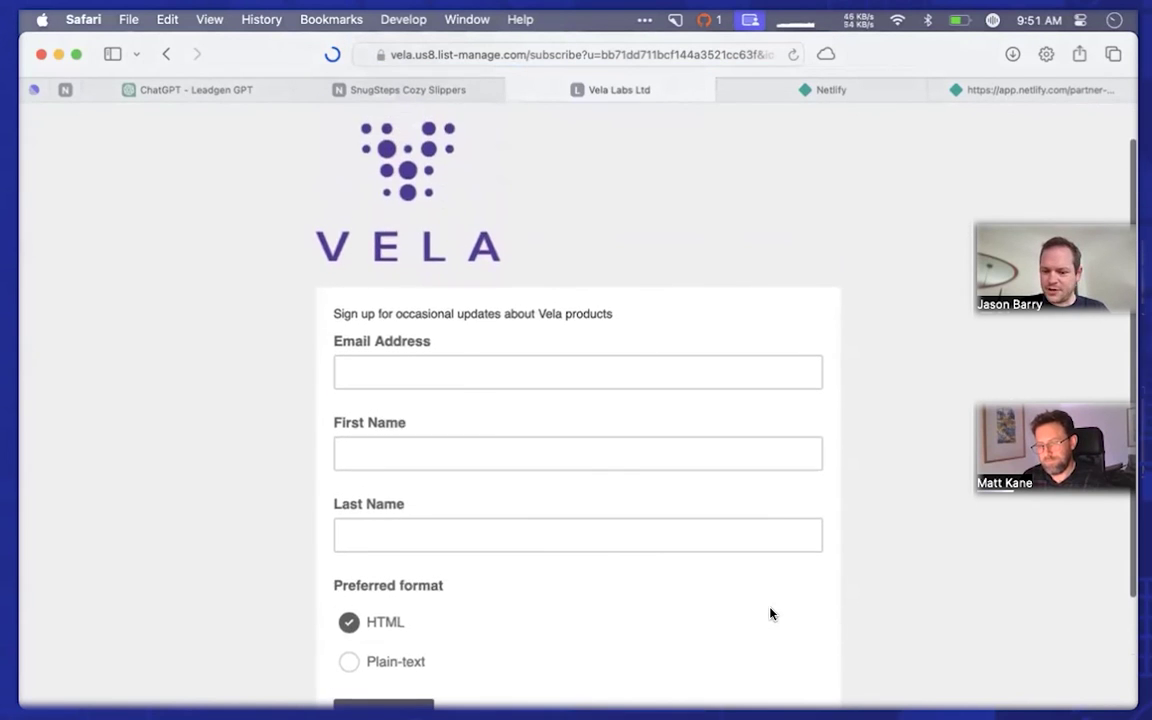
scroll(770, 613, down, 3)
- Check the first deployed landing page and its full web address, and return to the Leadgen GPT chat
key(ctrl+shift+Tab)
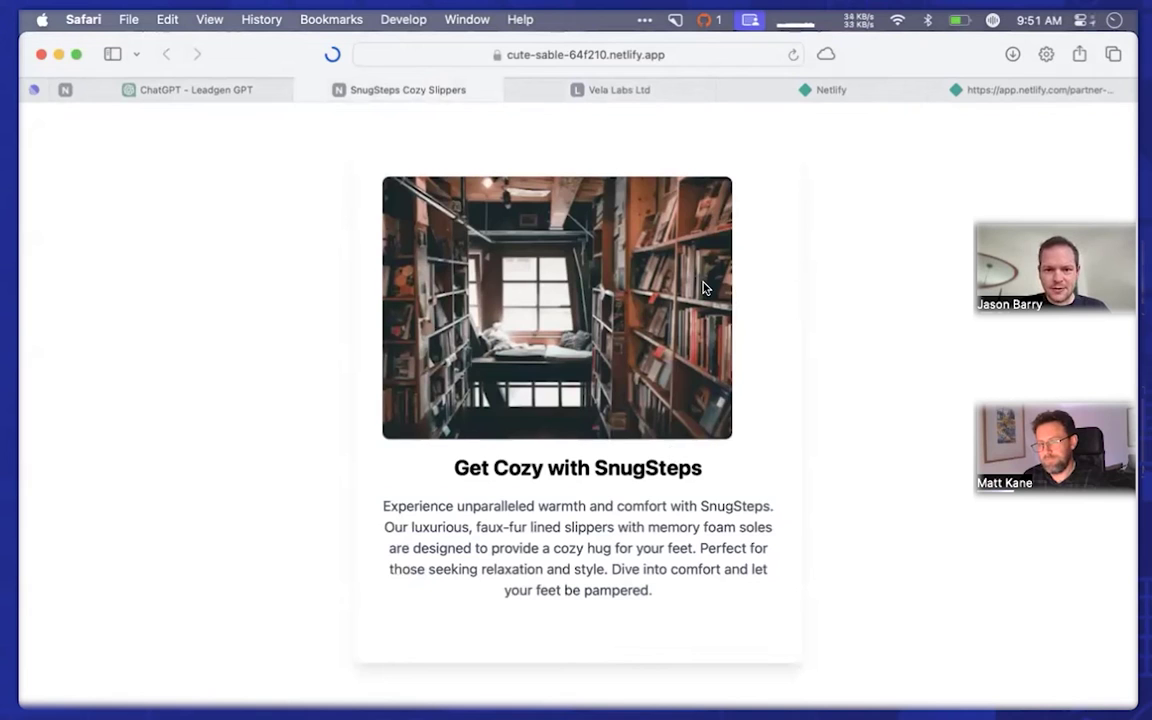
click(582, 57)
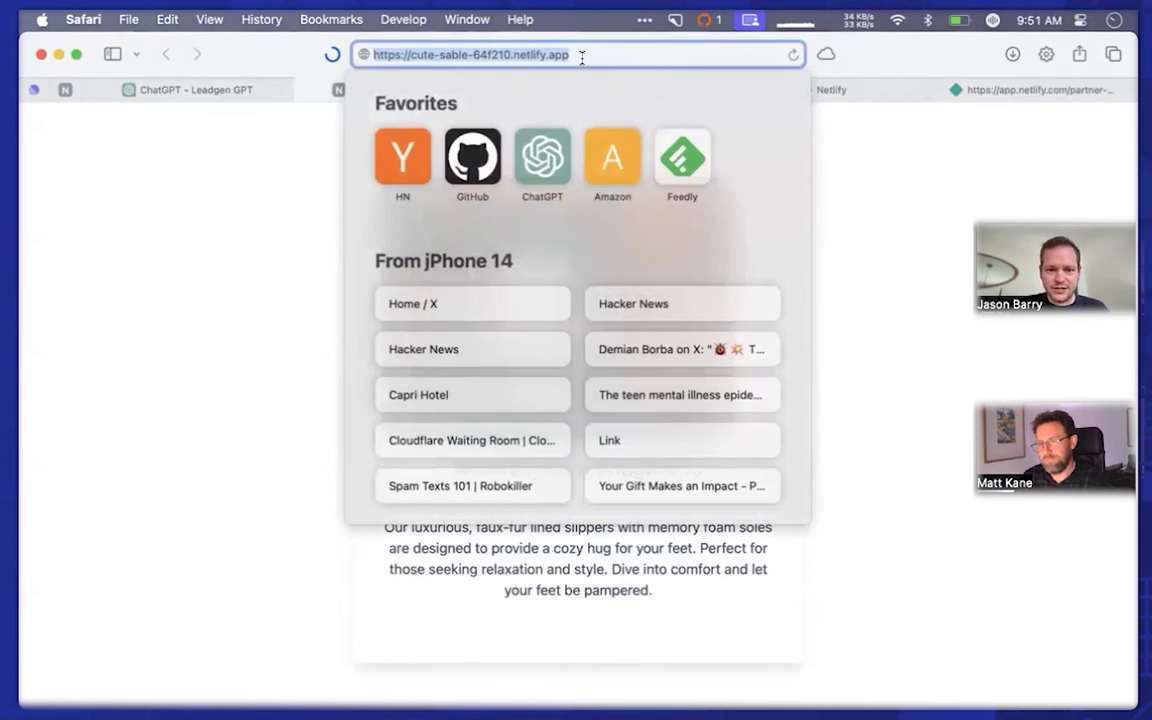
click(276, 174)
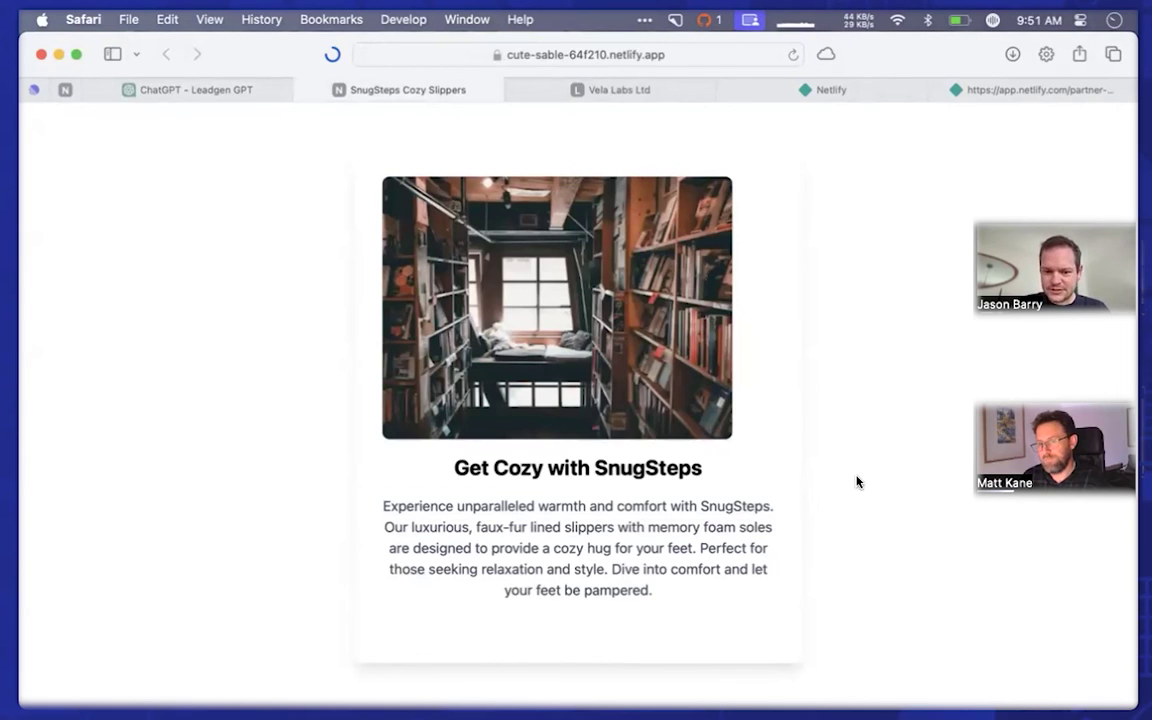
key(ctrl+shift+Tab)
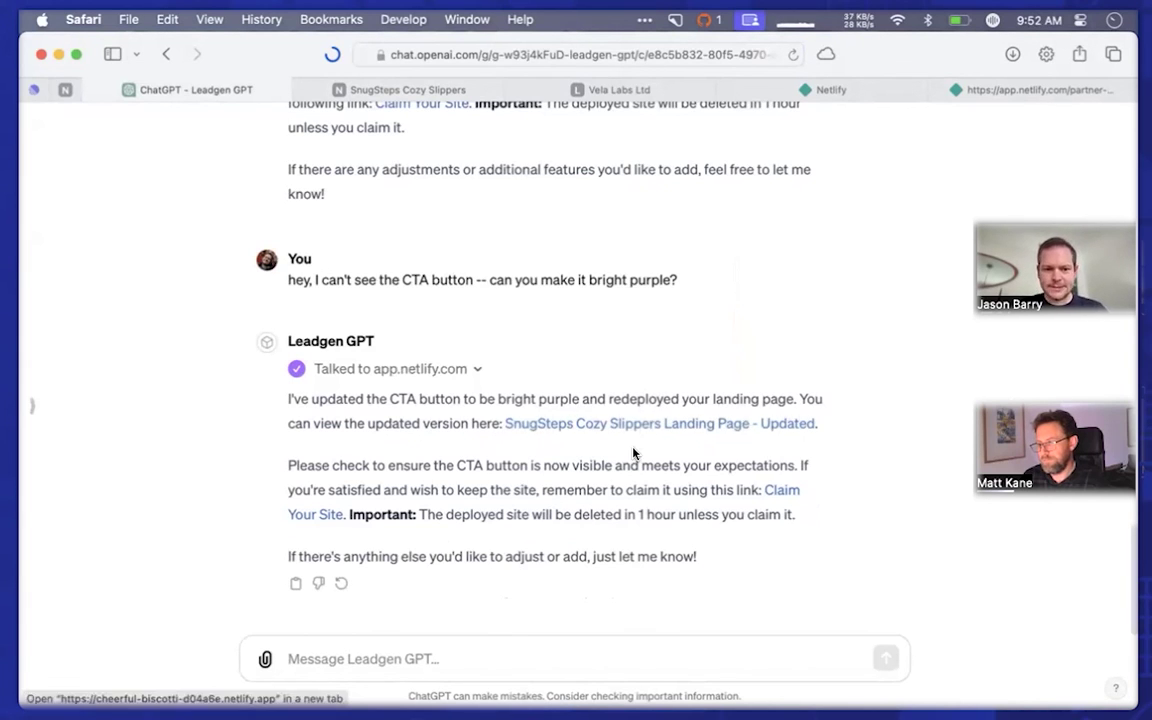
- Close the first SnugSteps landing page and the Vela Labs signup page, leaving the Leadgen GPT chat open
click(452, 90)
key(super+w)
key(super+w)
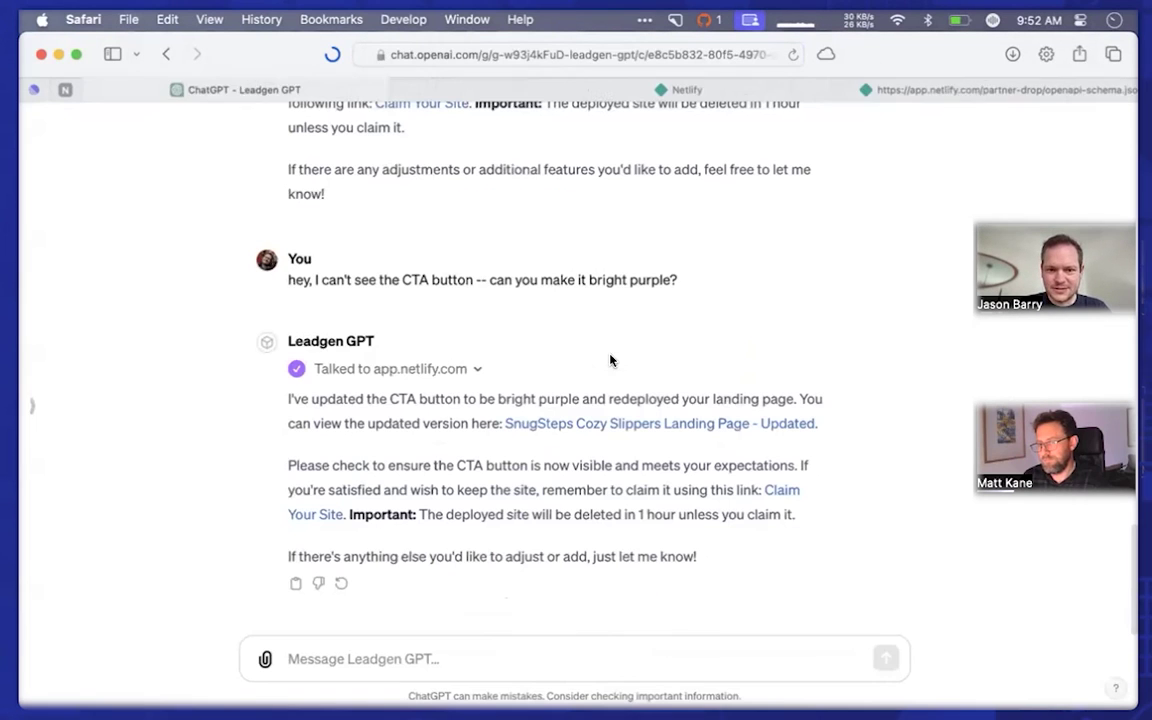
- Open the updated SnugSteps landing page from the chat, and claim the deployed site in Netlify through the chat's claim link
click(640, 424)
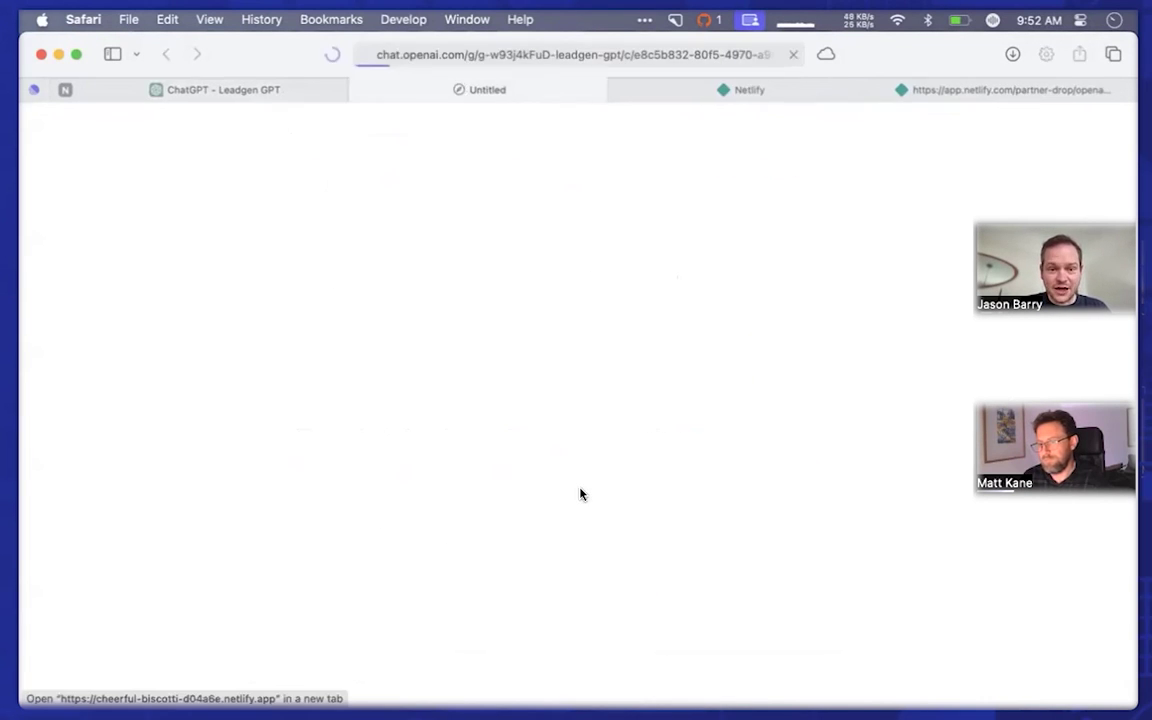
key(super+shift+[)
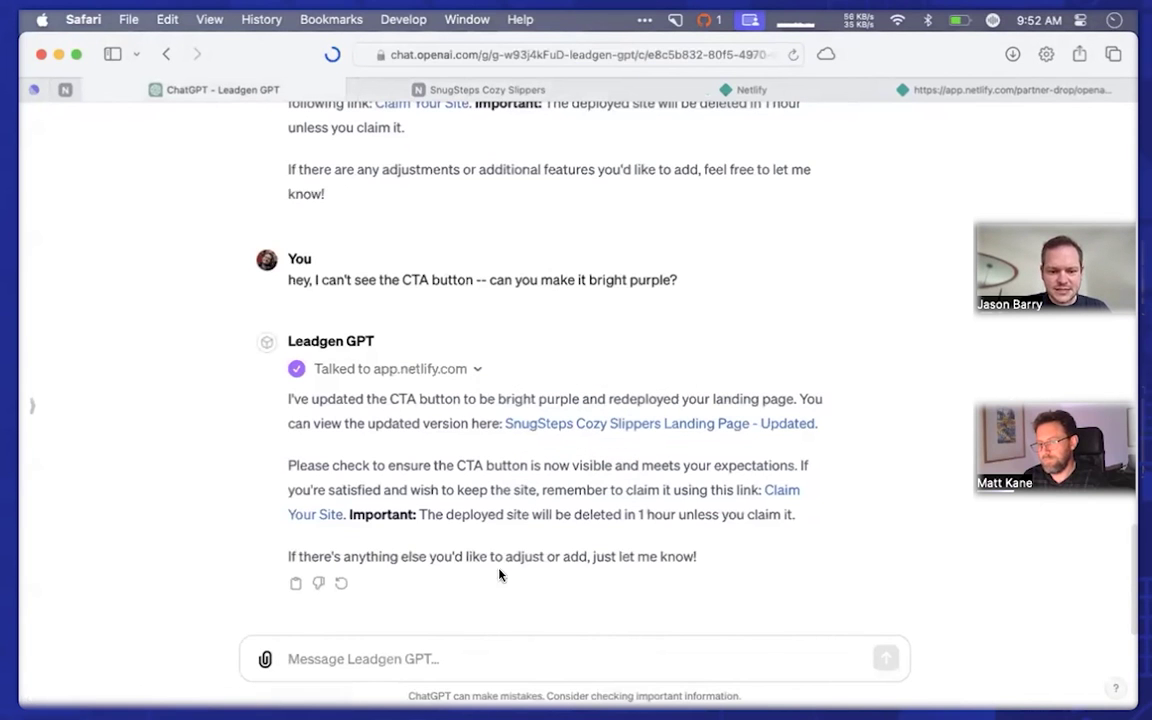
click(786, 494)
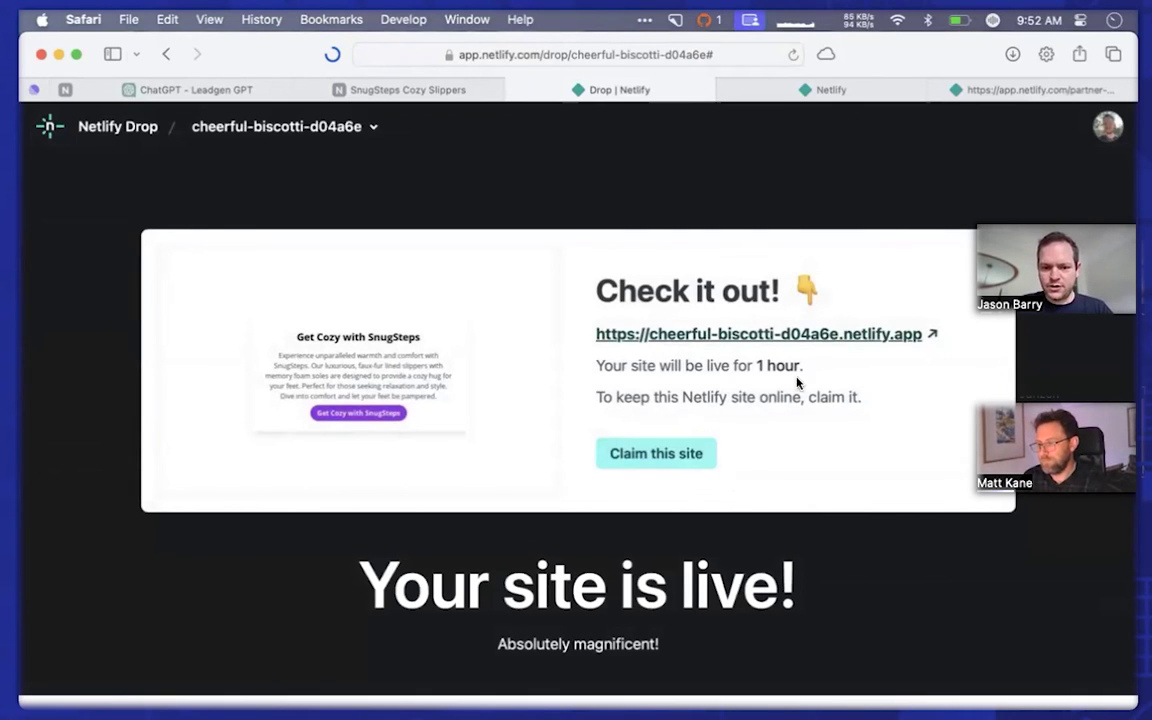
click(654, 459)
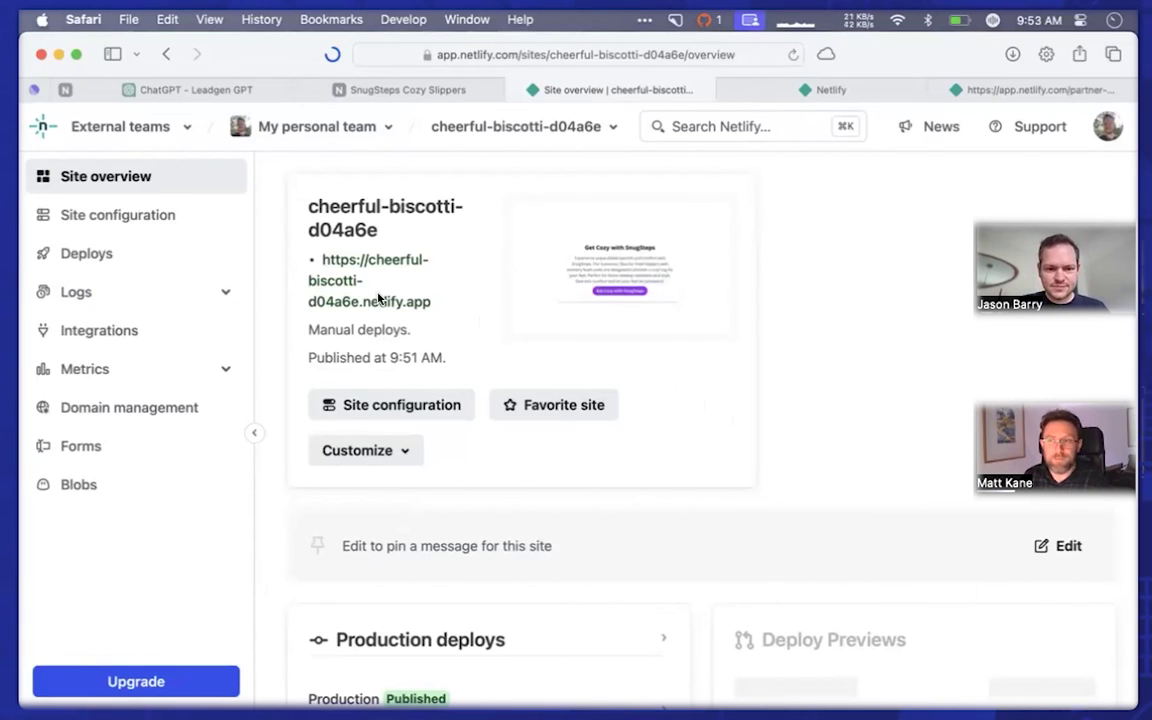
- Rename the claimed Netlify site to "snugsteps" in its site configuration and save the change
click(399, 407)
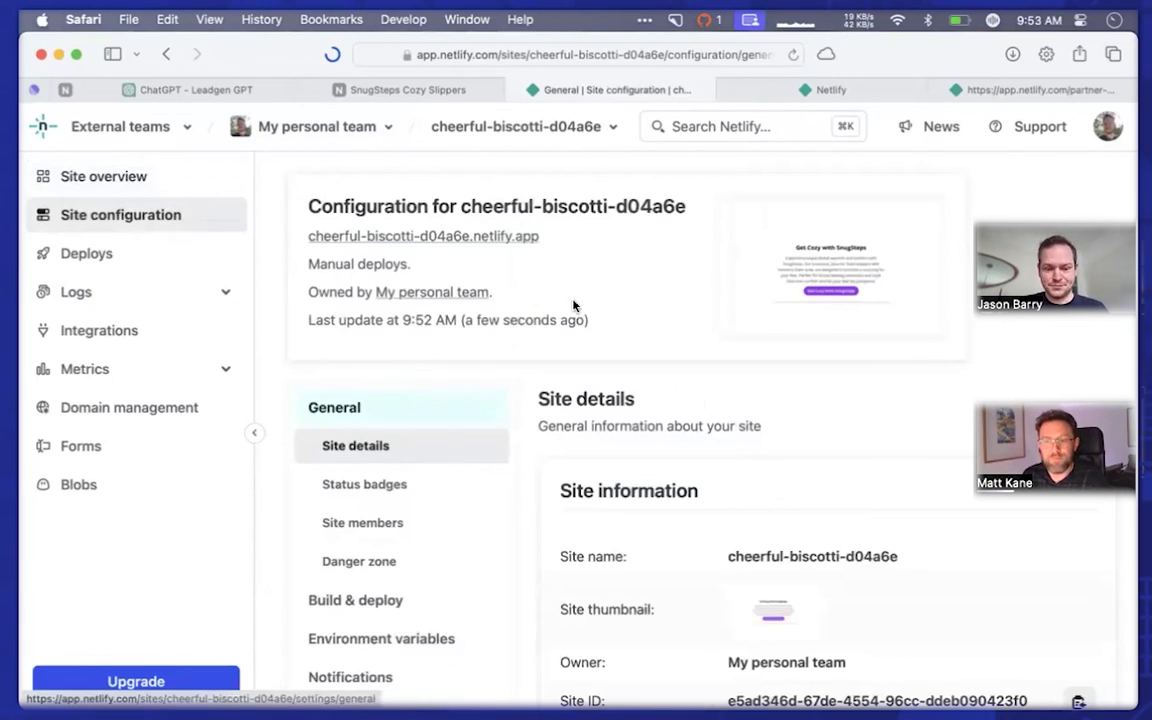
scroll(683, 470, down, 5)
click(674, 594)
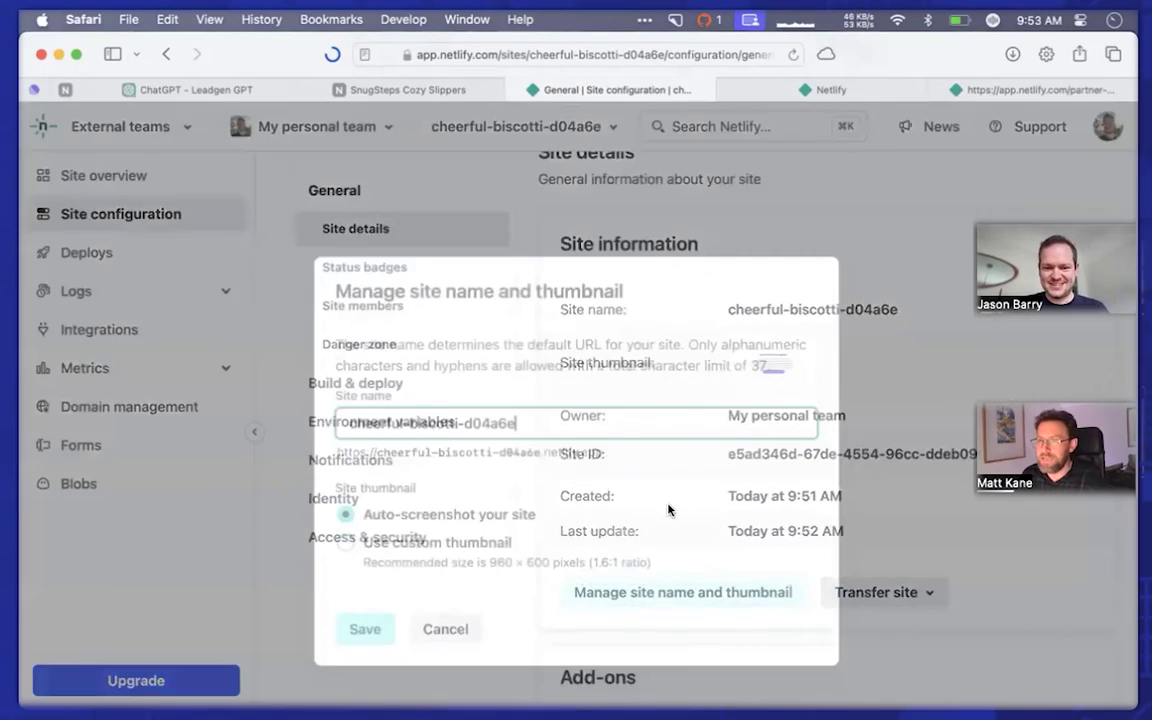
triple_click(540, 362)
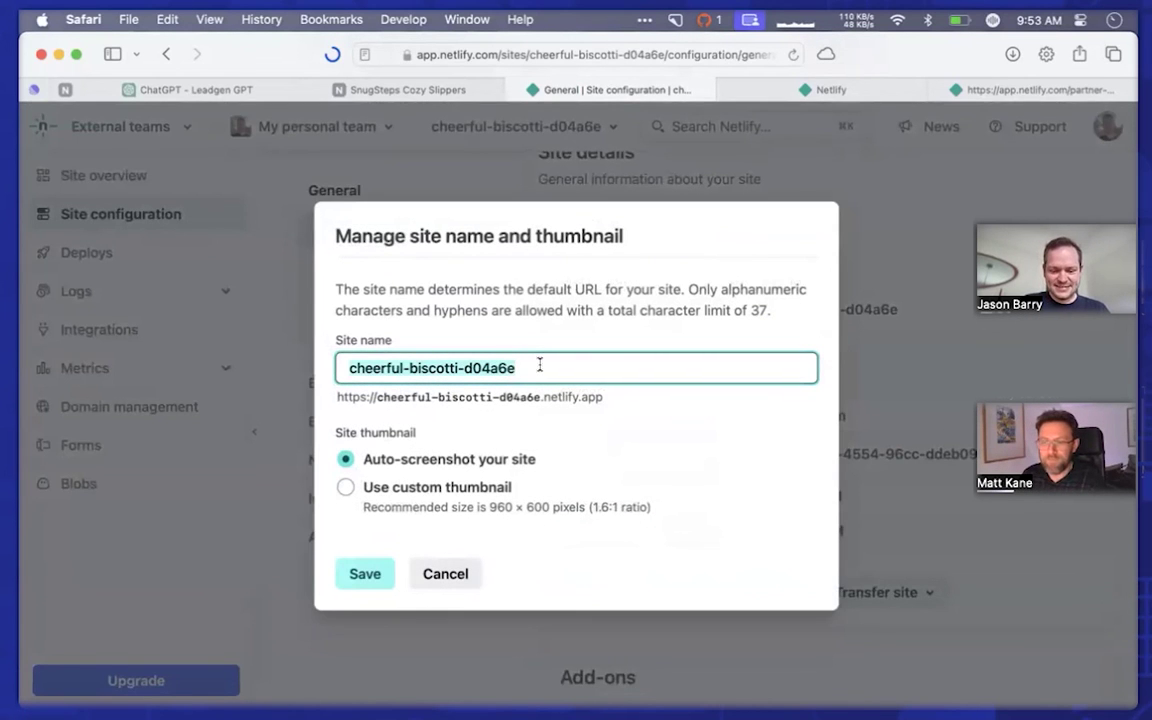
text(snugsteps)
click(360, 574)
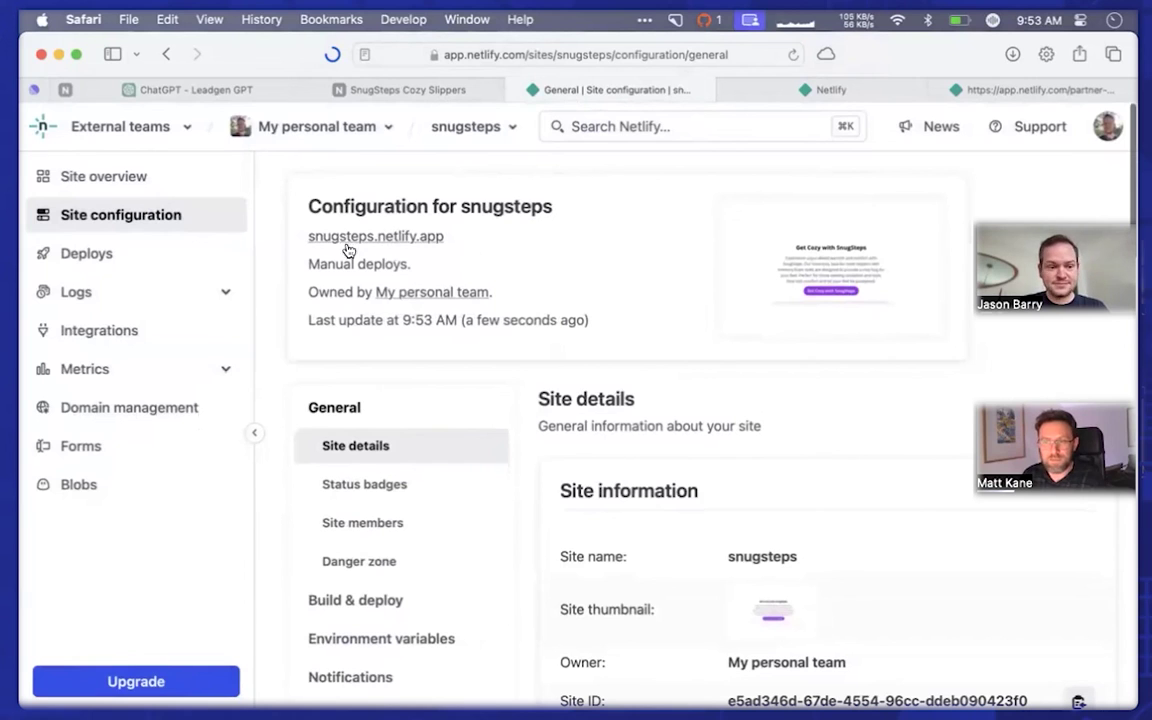
- Look over the details of the site's published production deploy, and open the live site at snugsteps.netlify.app
click(60, 253)
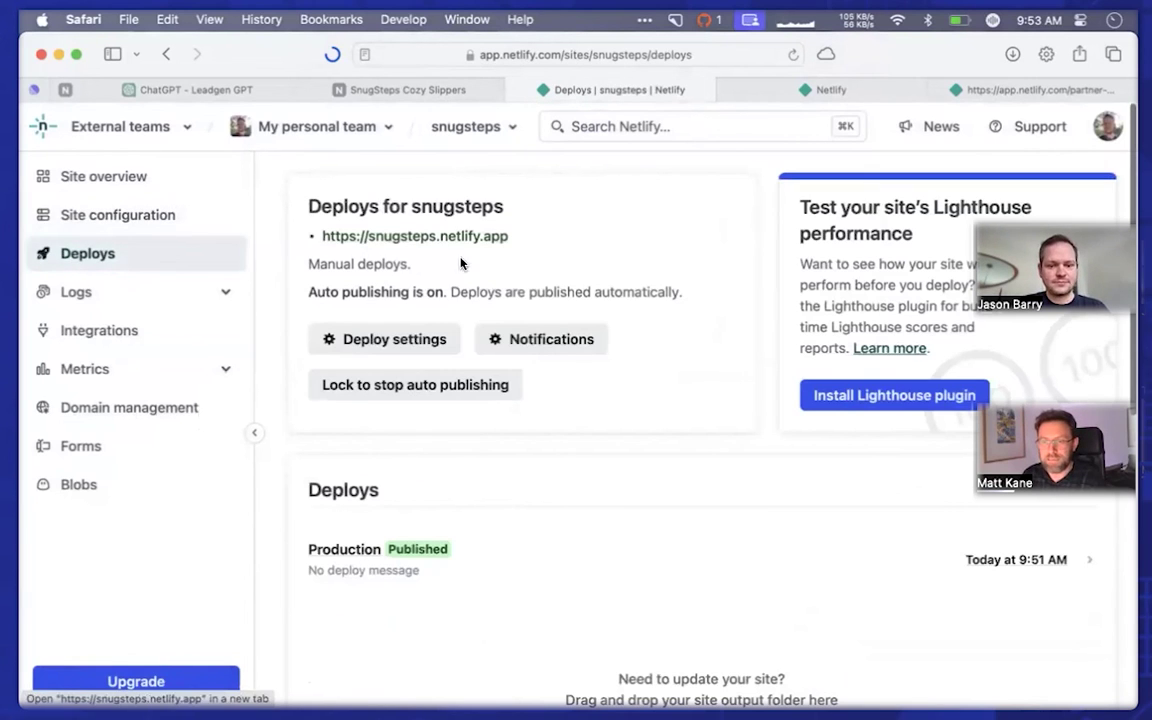
click(489, 572)
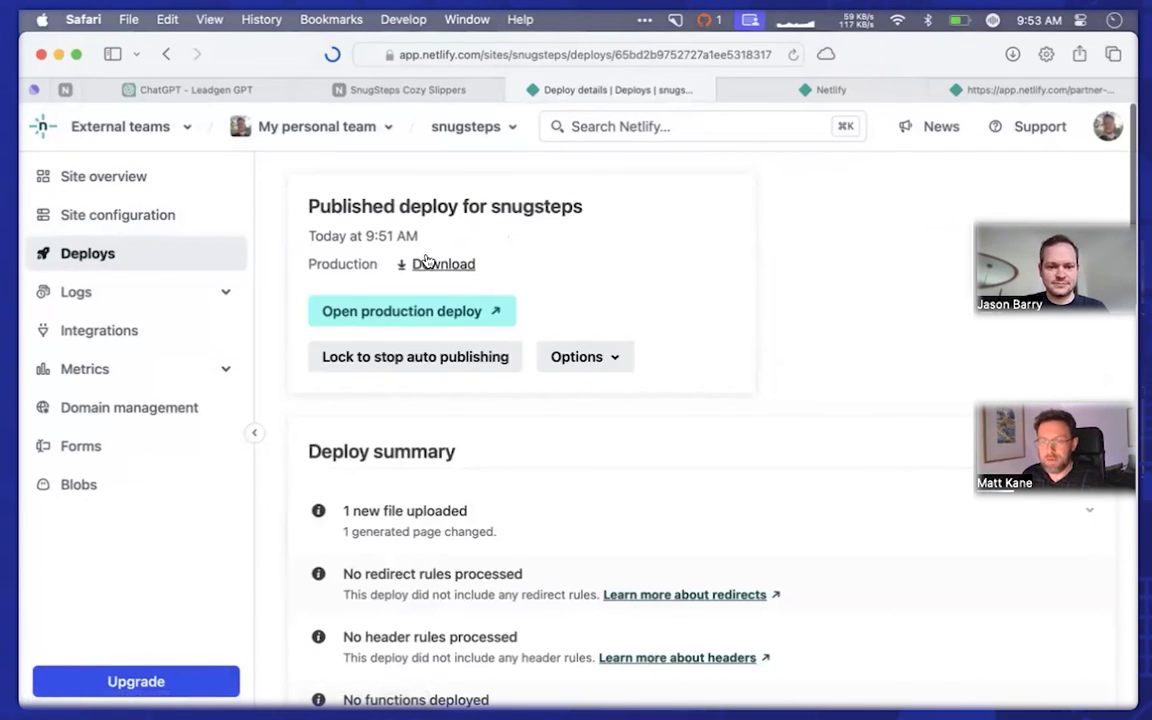
click(103, 215)
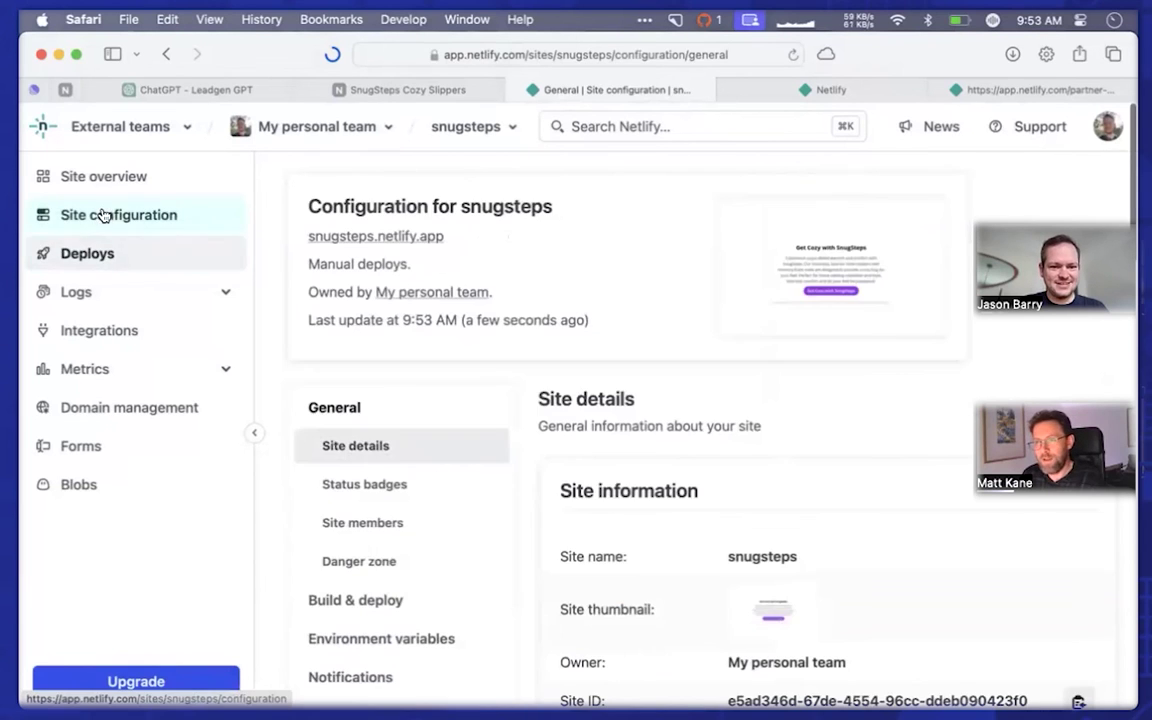
click(311, 235)
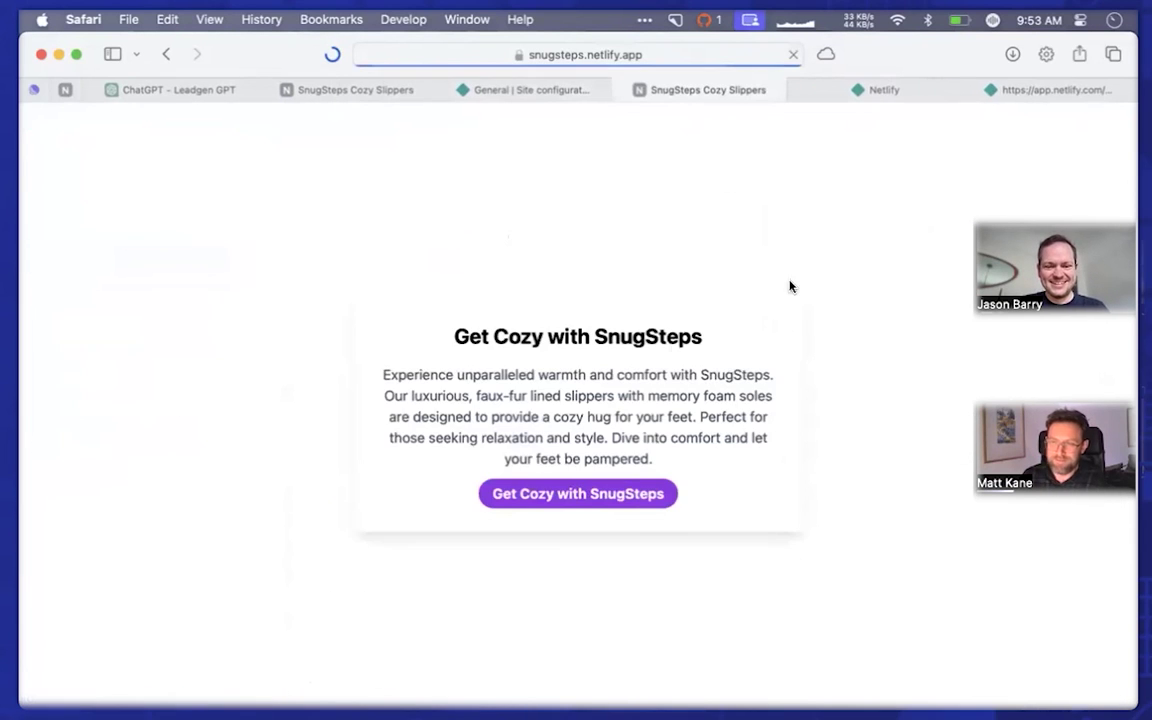